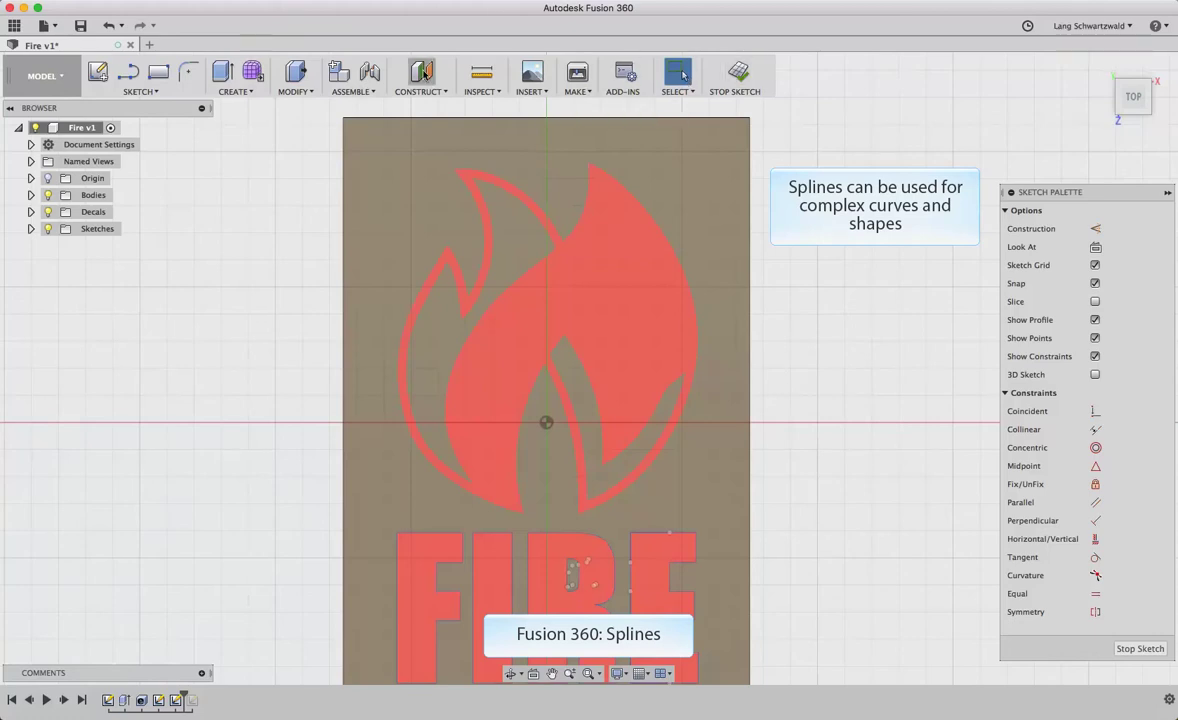
Choose the Spline tool from the Sketch dropdown to start tracing the fire logo
left_click(156, 92)
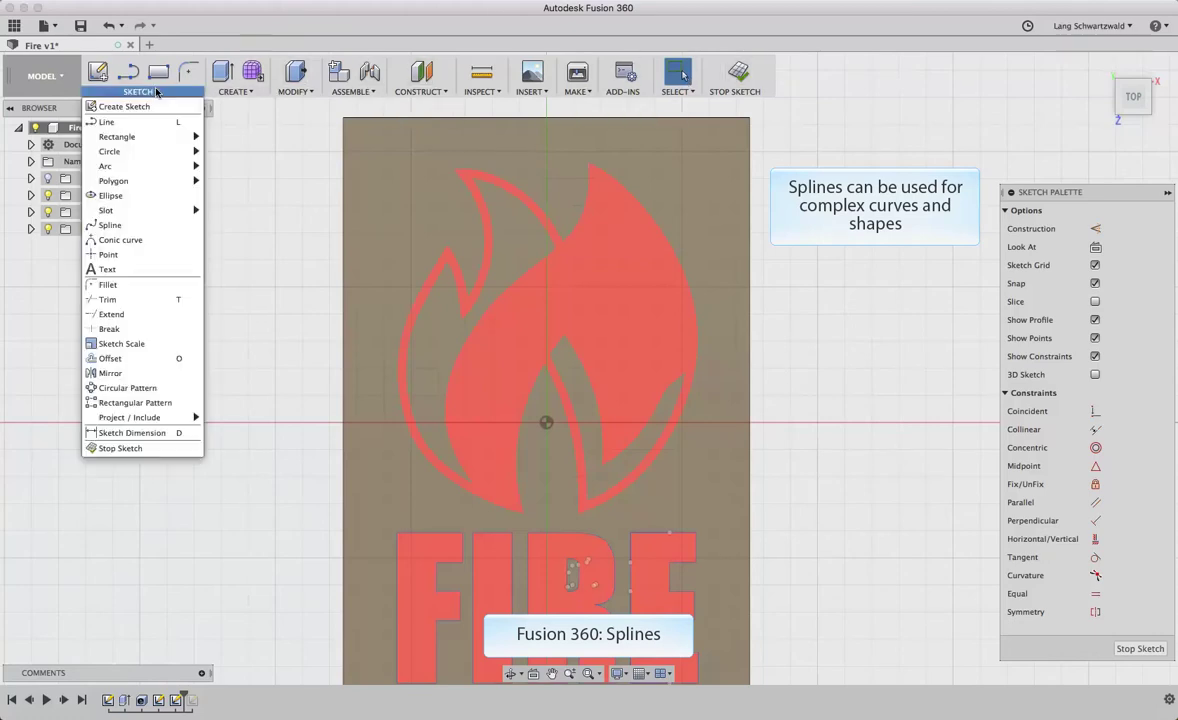
left_click(155, 230)
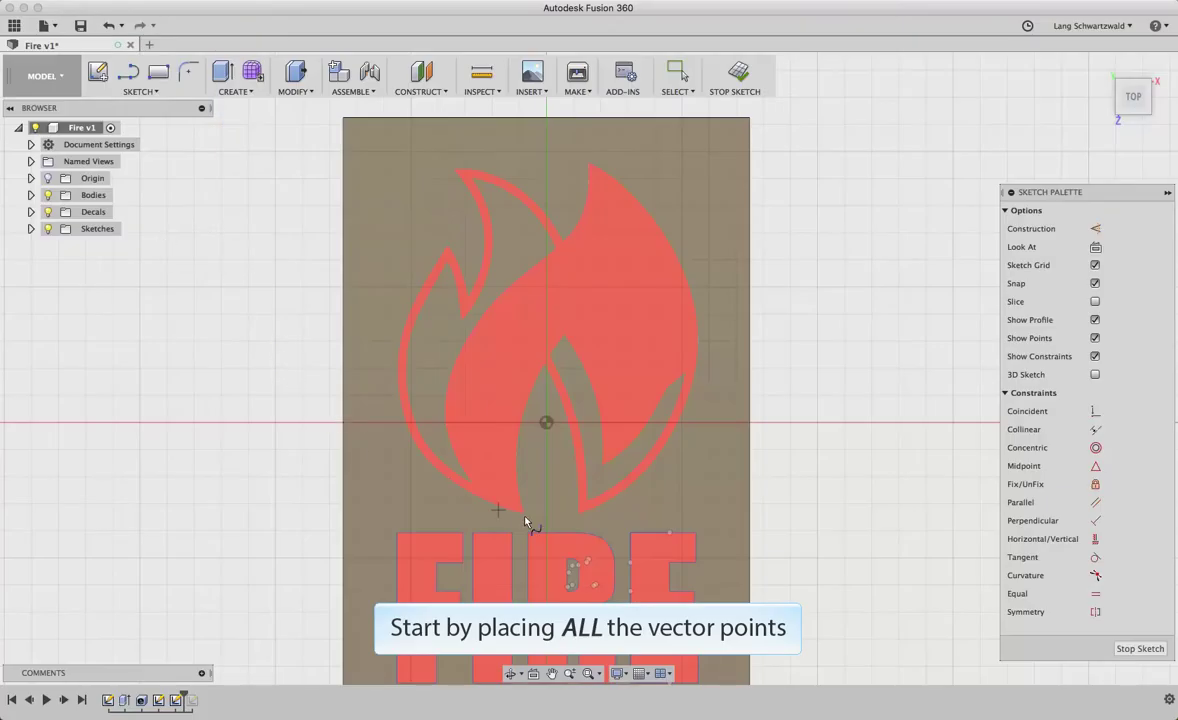
Zoom to the inner flame tip and place three spline points down its left edge
scroll(525, 520, "up", 2)
scroll(525, 520, "up", 2)
scroll(525, 520, "up", 2)
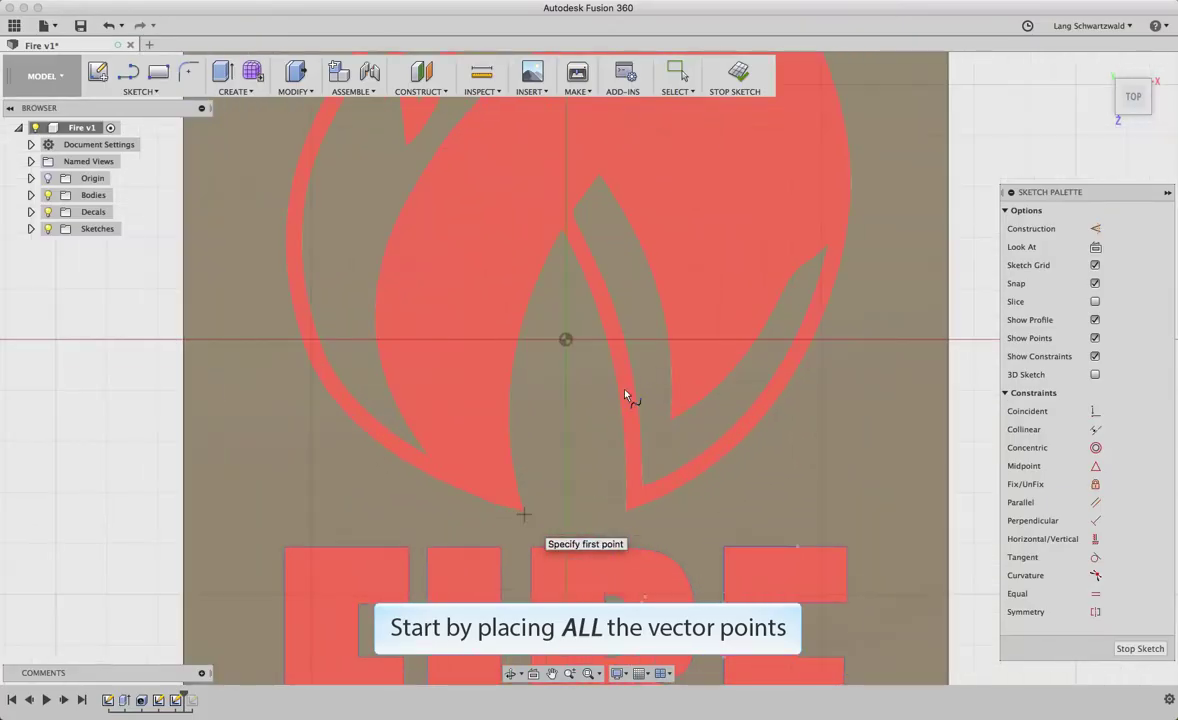
middle_click_drag(630, 382, 589, 510)
left_click(523, 359)
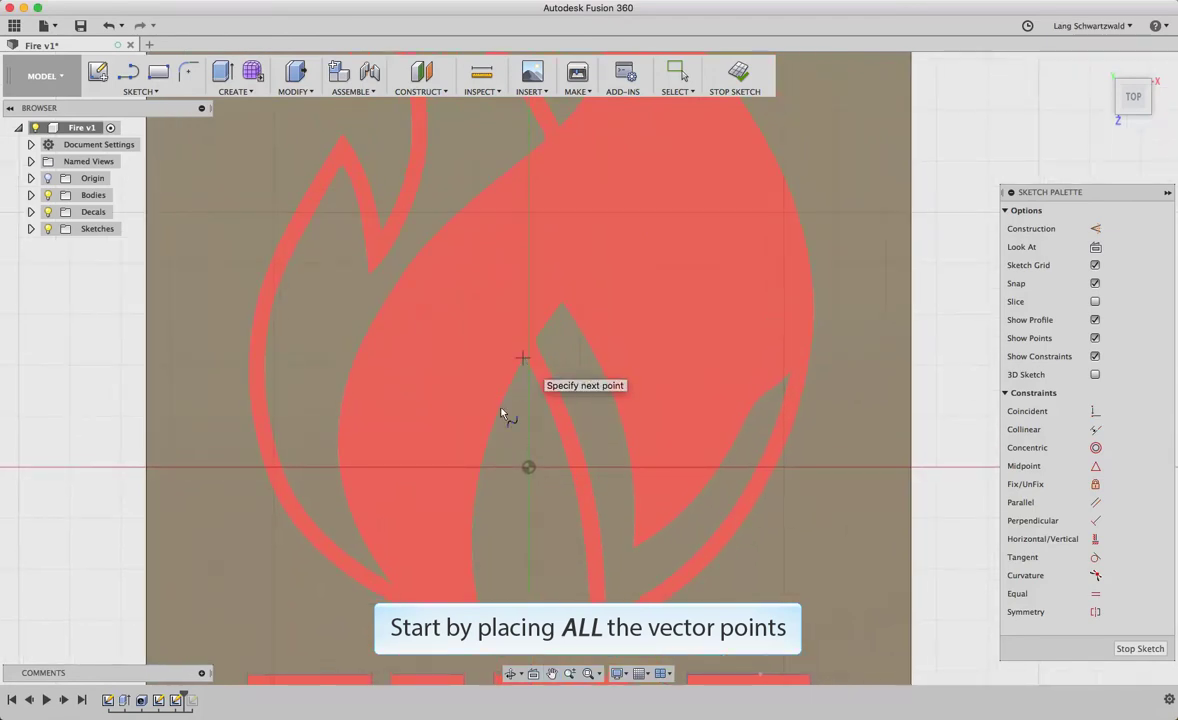
left_click(483, 458)
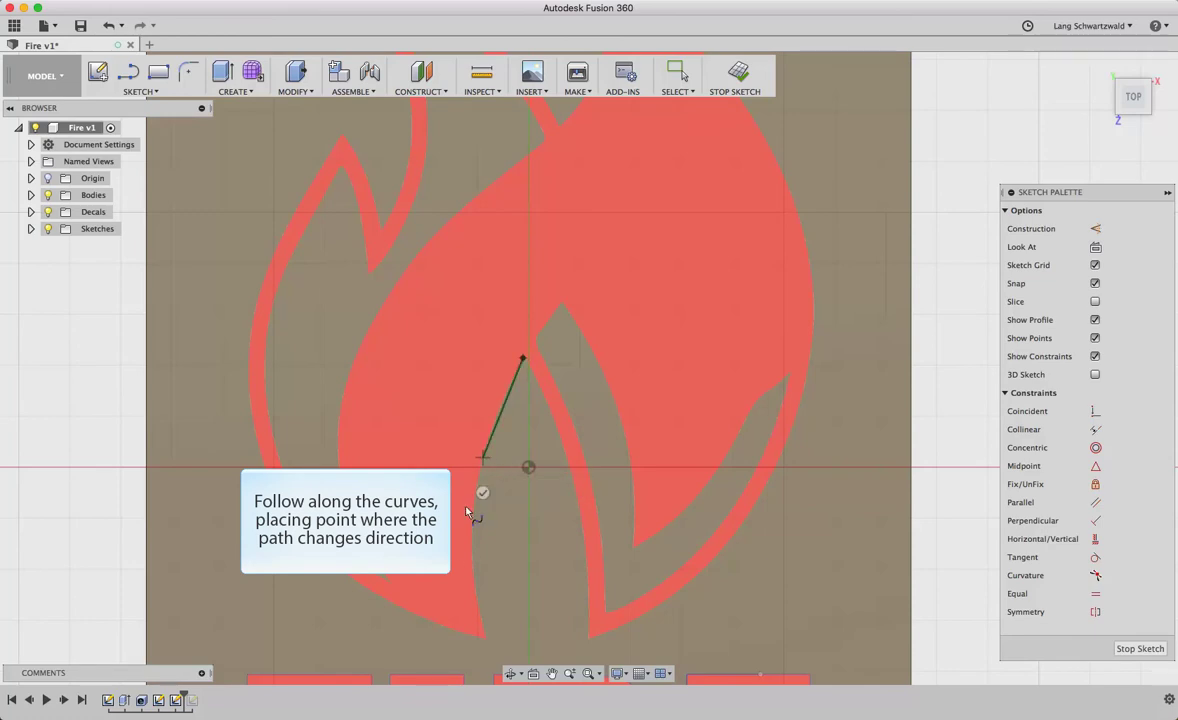
left_click(471, 569)
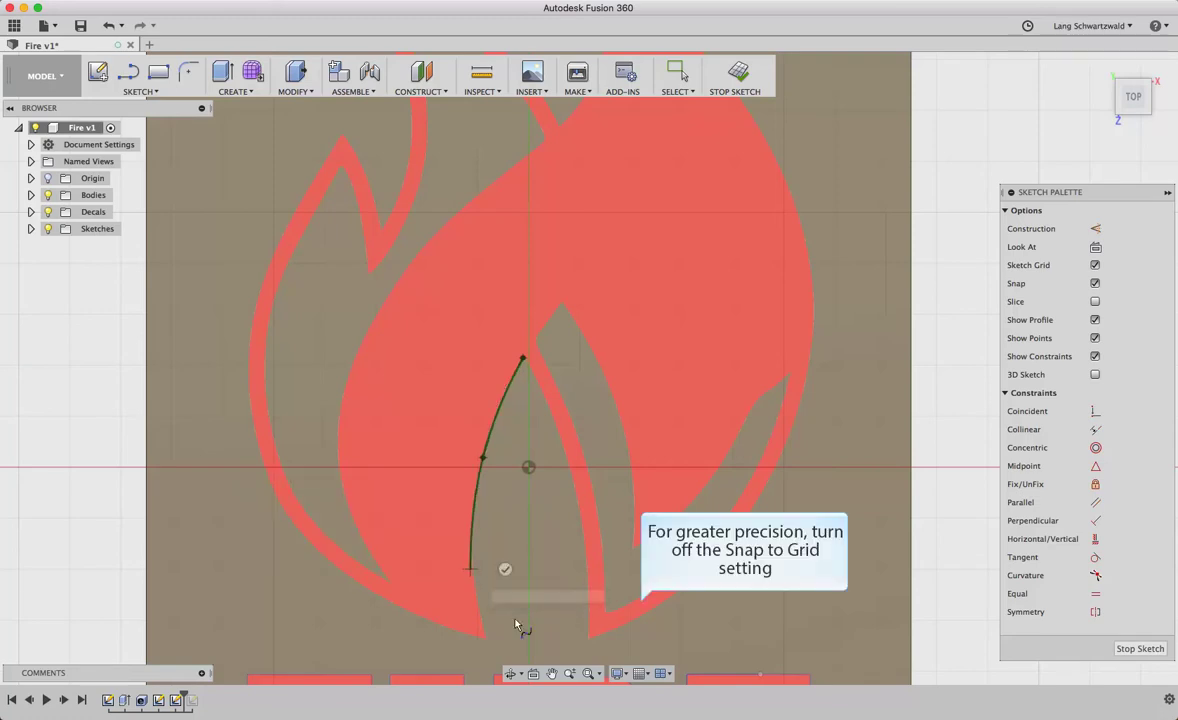
Turn off Snap to Grid and add a fourth spline point at the inner flame's bottom tip
left_click(643, 674)
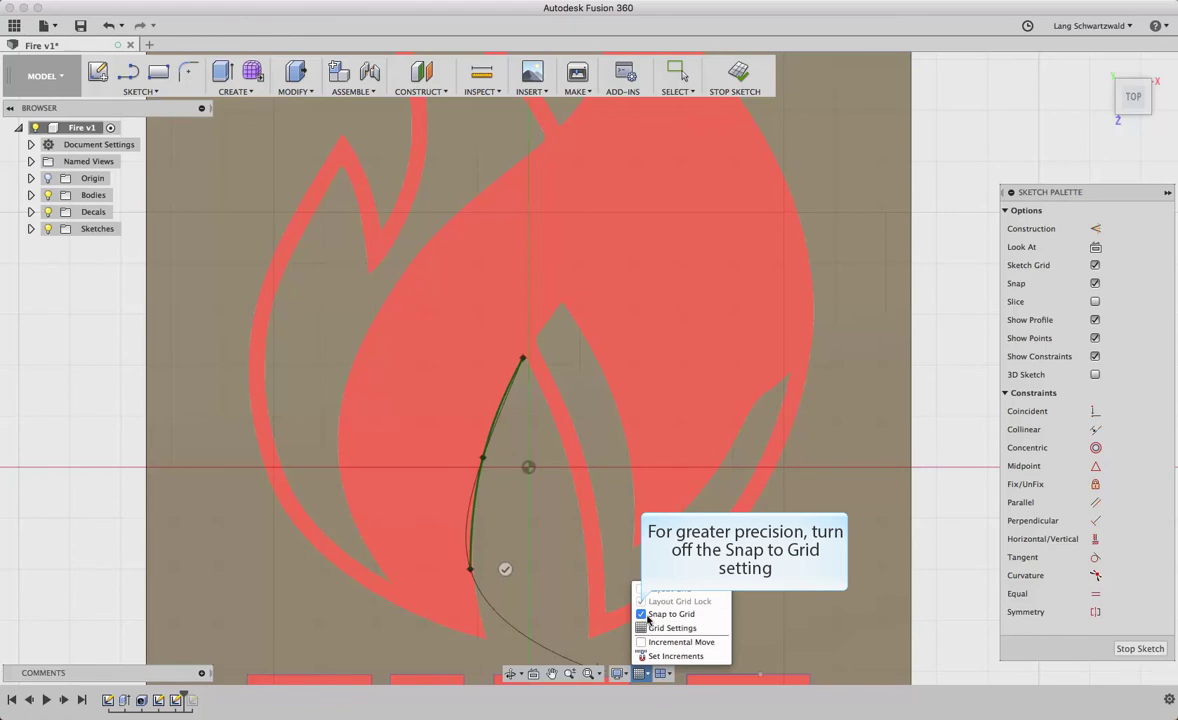
left_click(641, 614)
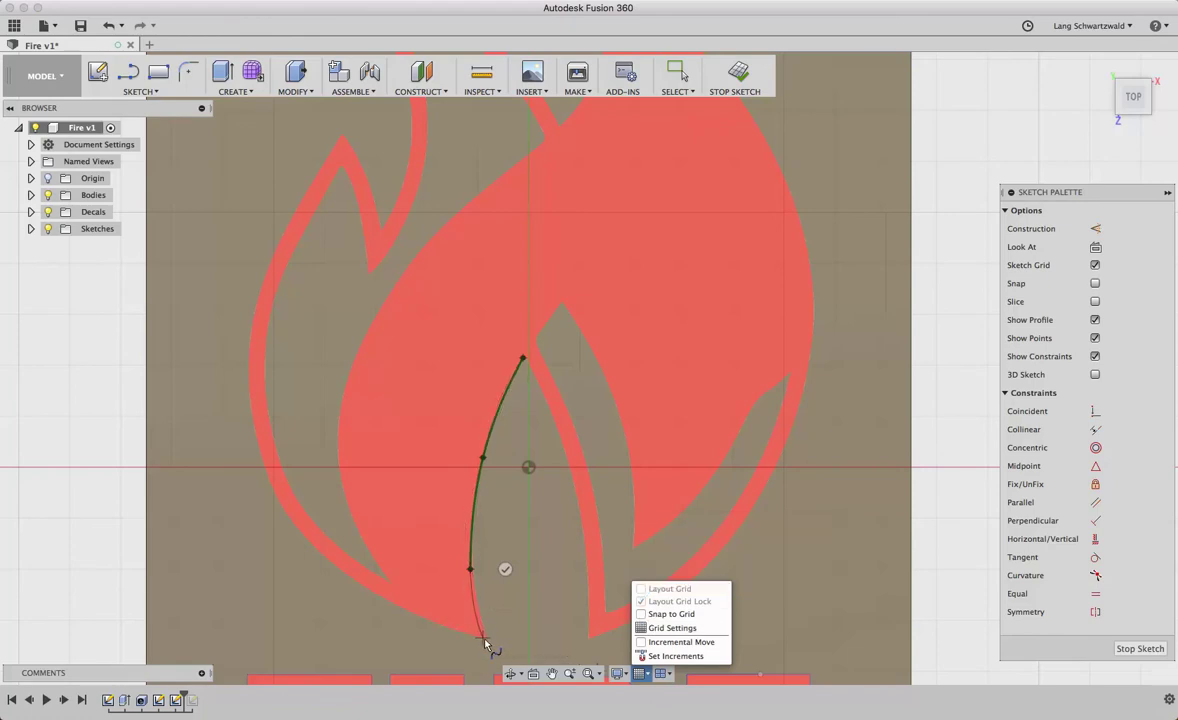
left_click(486, 638)
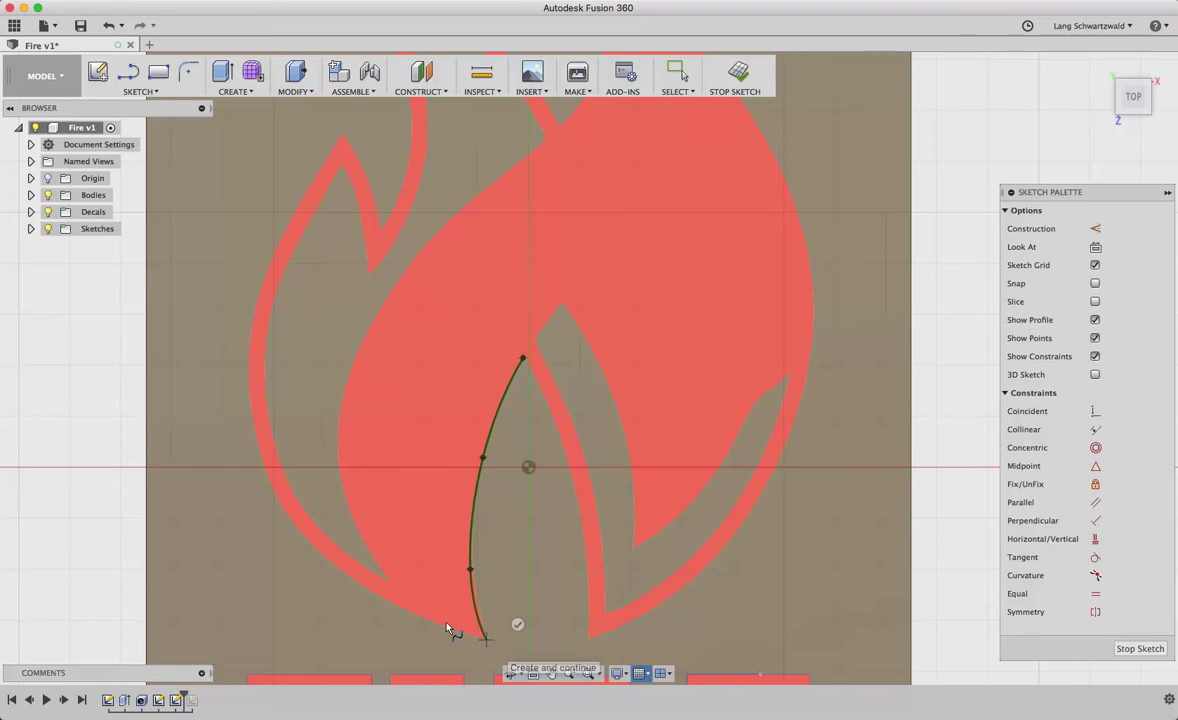
Add spline points up the outer left edge, over the small left tip and into its notch
left_click(394, 605)
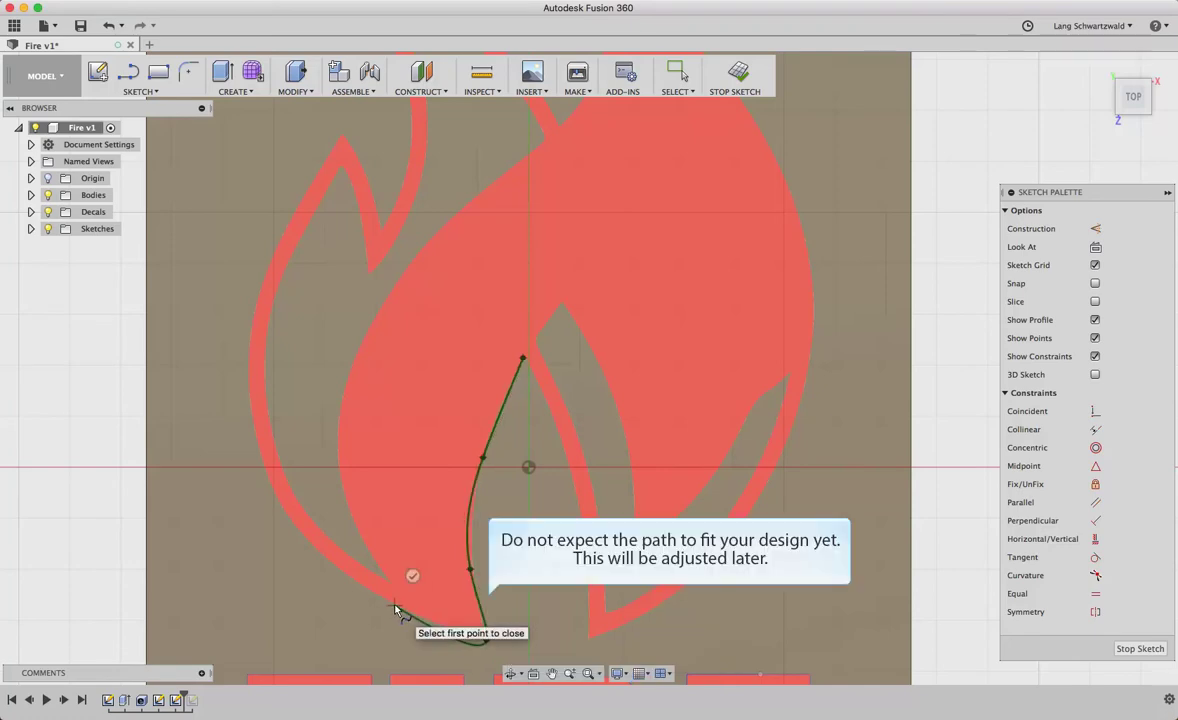
left_click(300, 536)
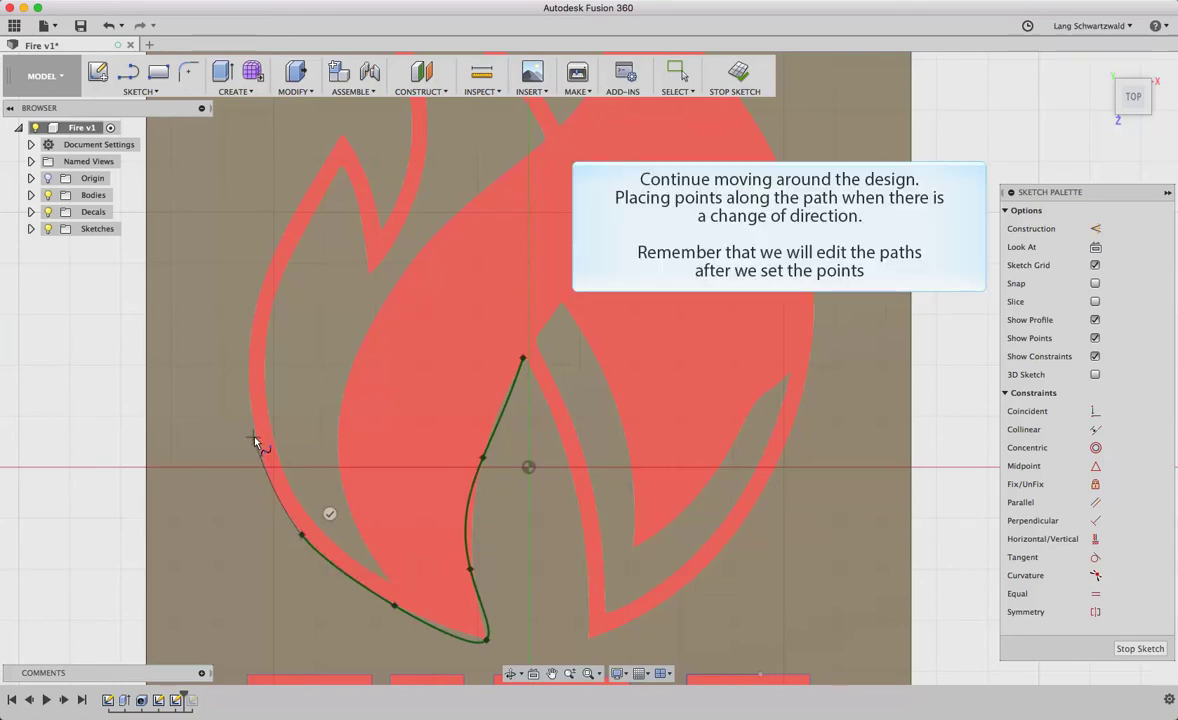
left_click(255, 440)
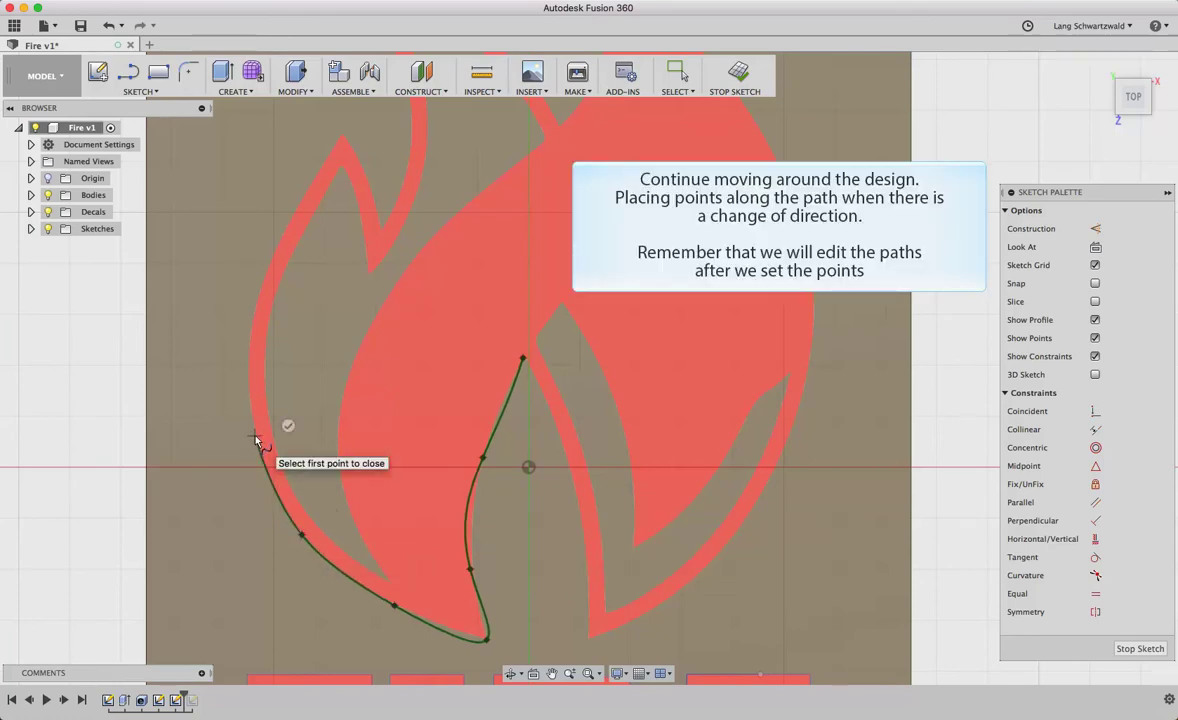
left_click(255, 308)
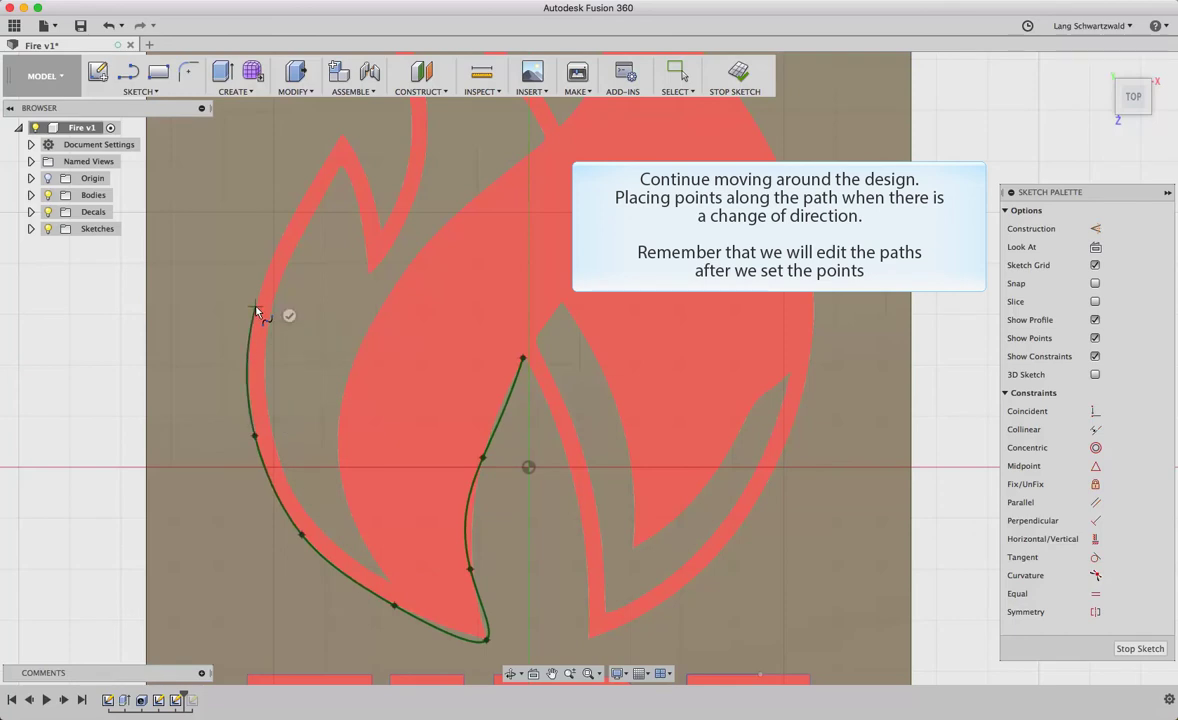
left_click(302, 191)
left_click(341, 136)
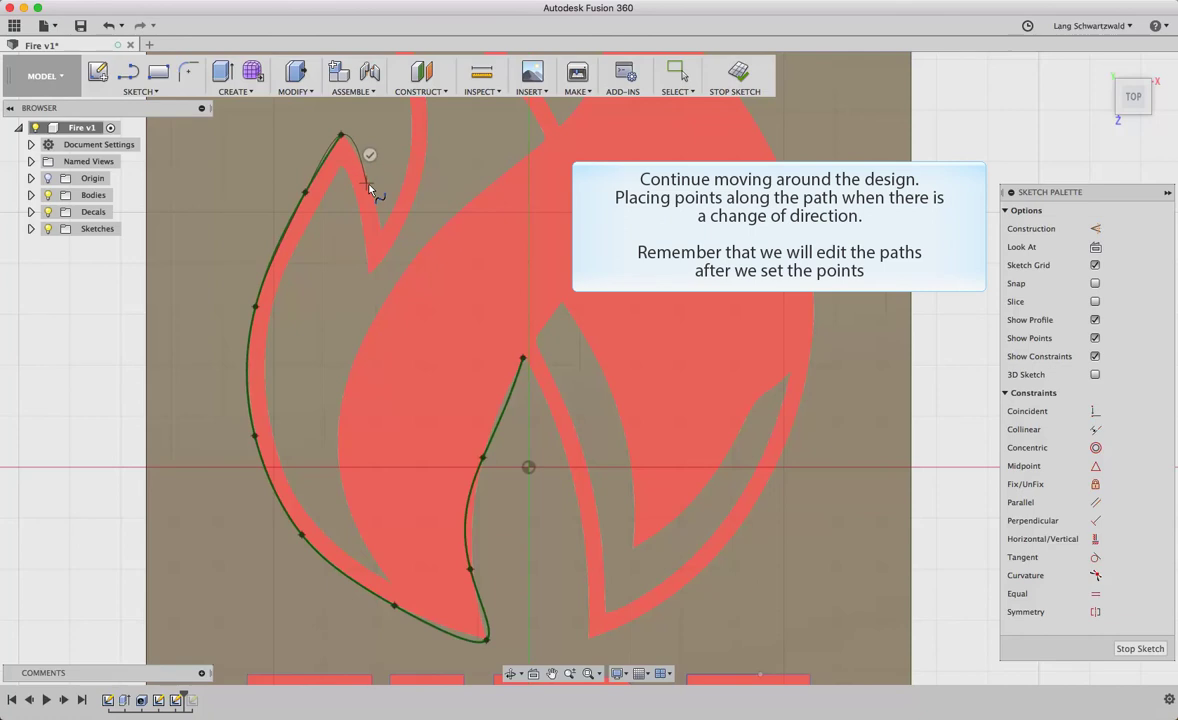
left_click(368, 185)
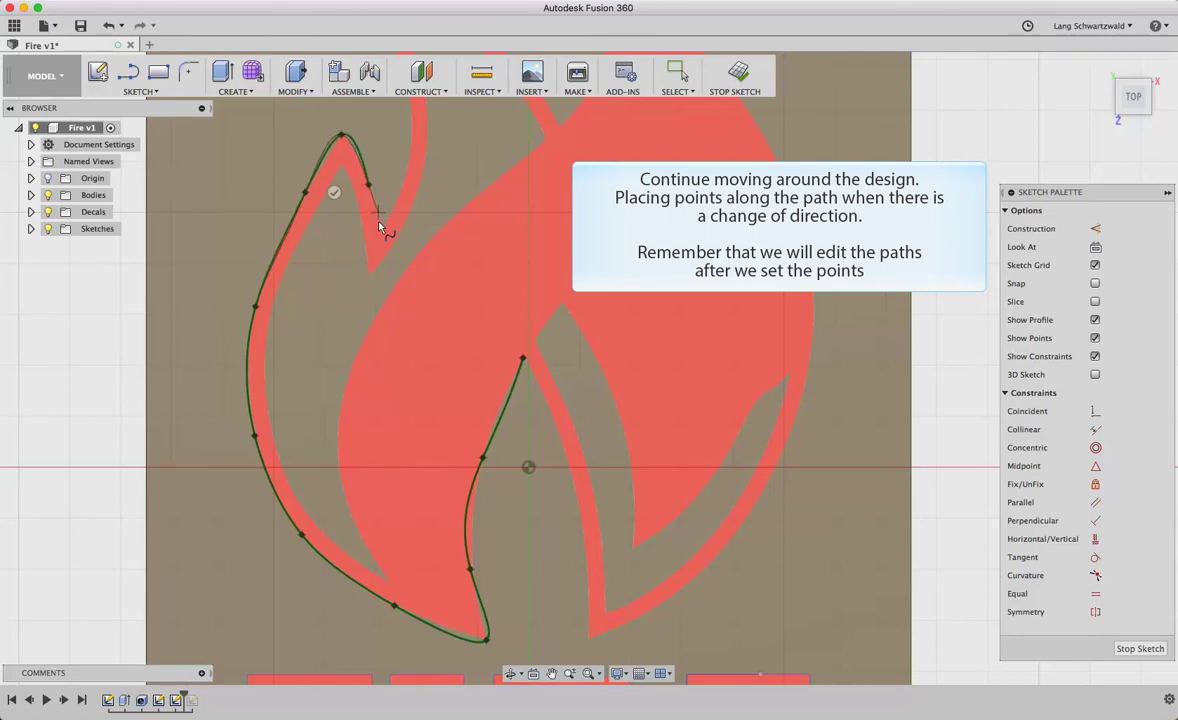
left_click(380, 231)
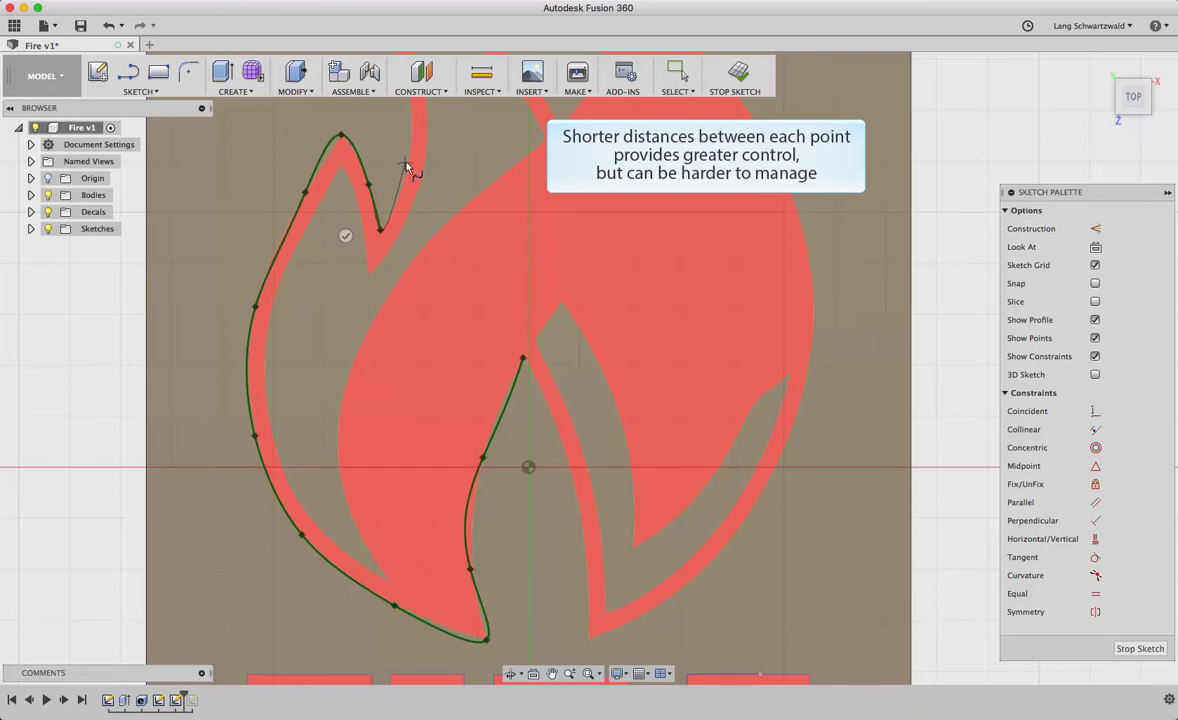
left_click(407, 166)
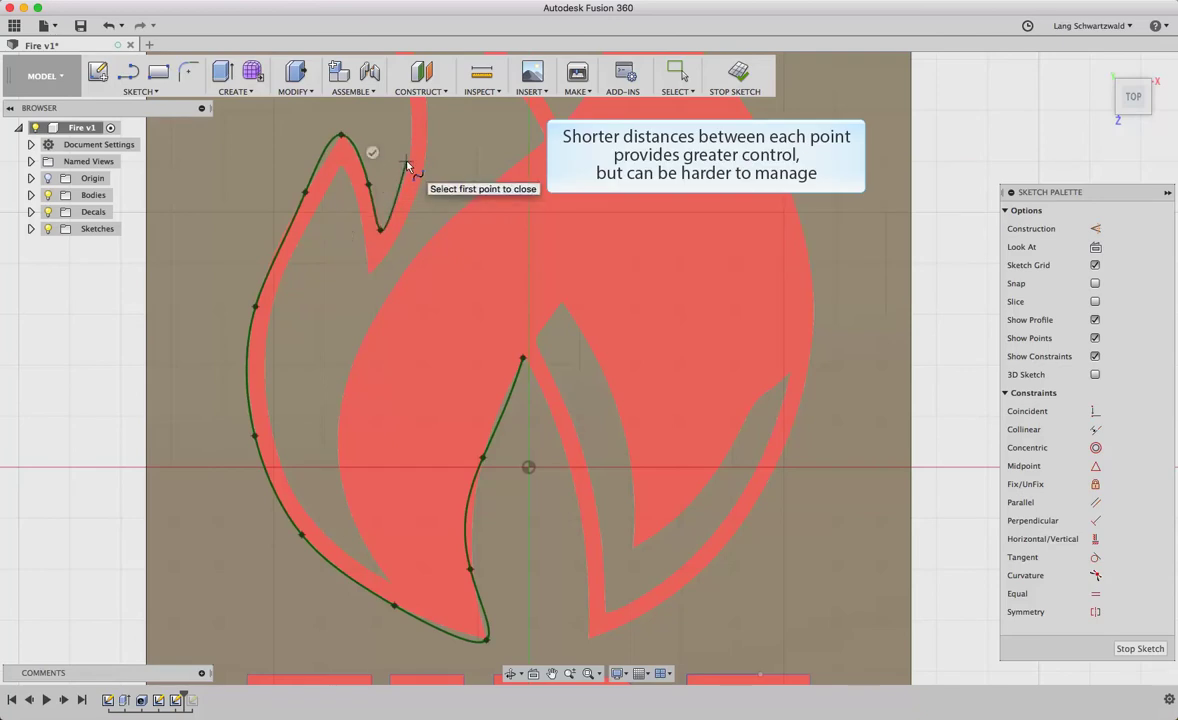
Pan to the flame top and run spline points over the middle flame tongue
middle_click_drag(405, 162, 387, 360)
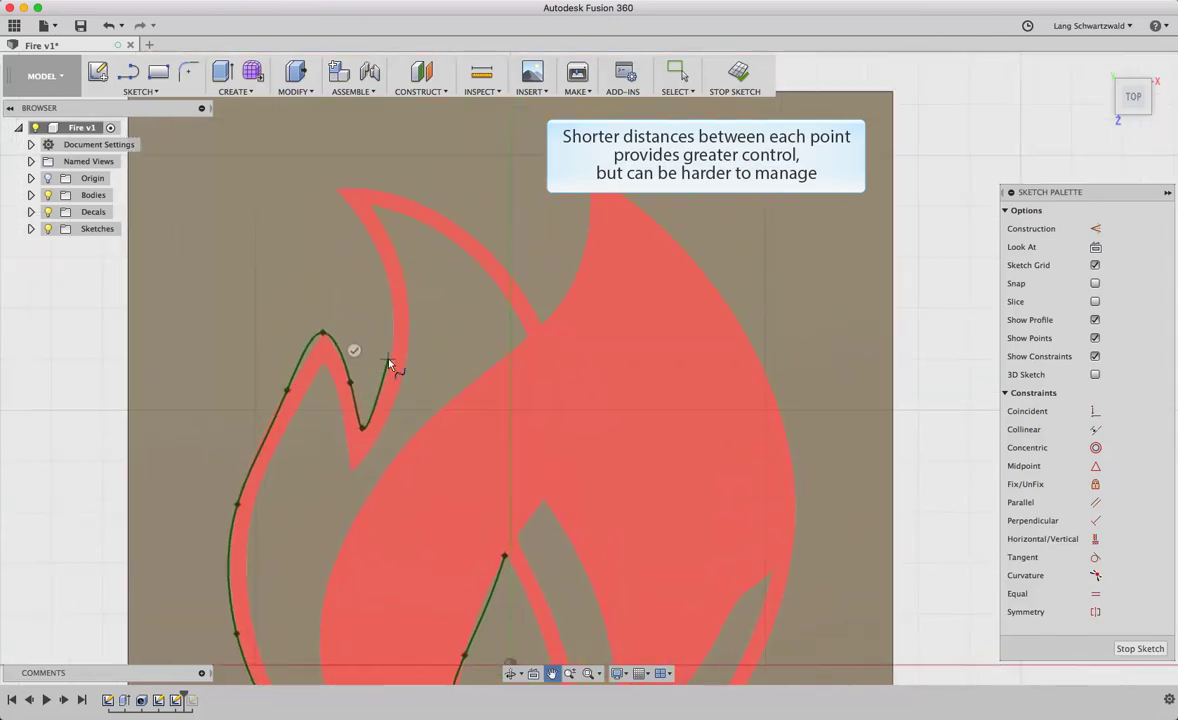
left_click(375, 251)
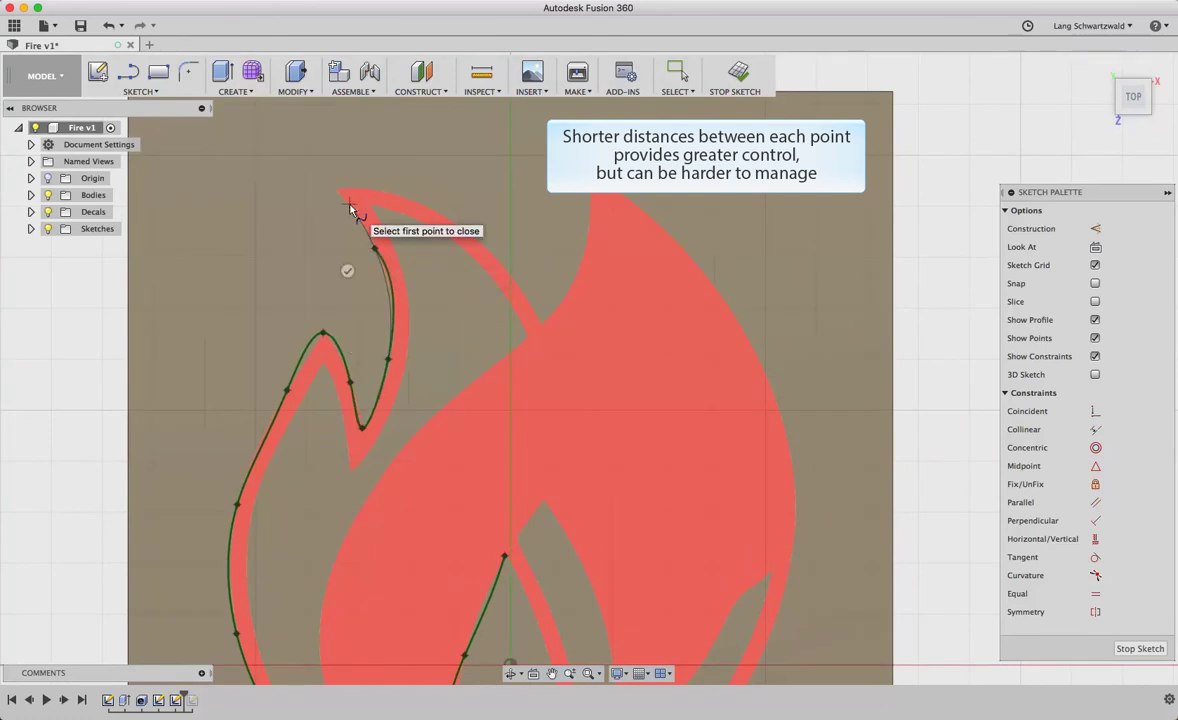
left_click(350, 207)
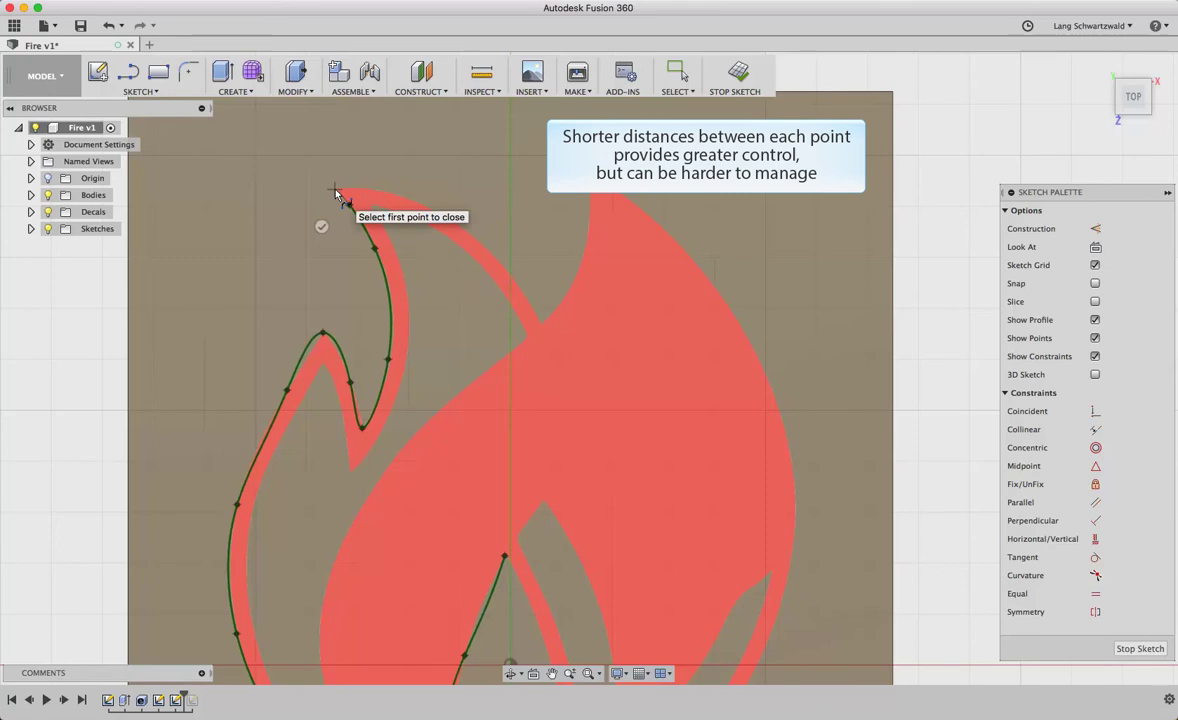
left_click(336, 190)
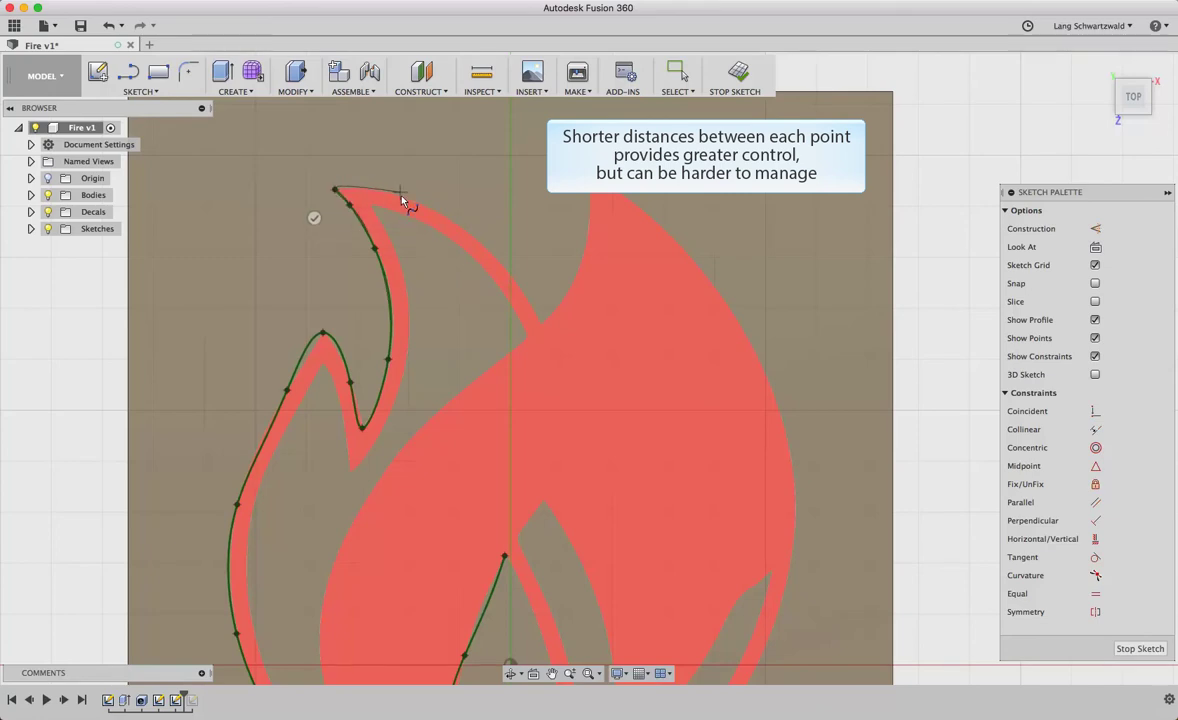
left_click(401, 196)
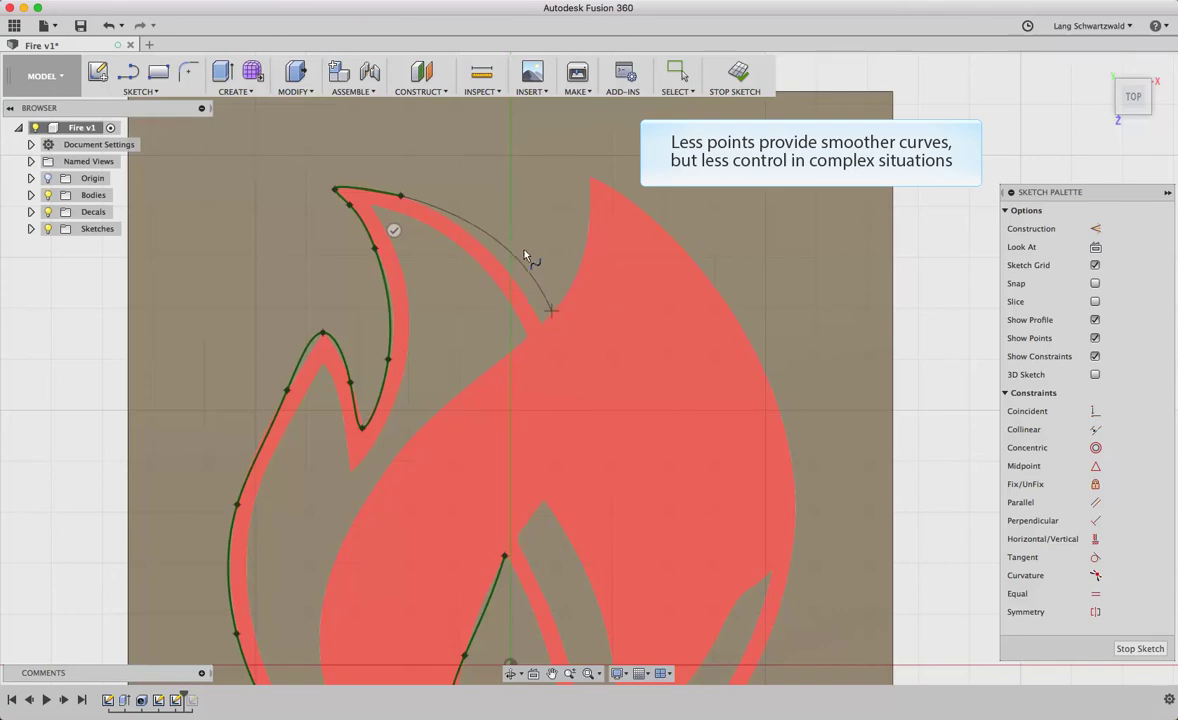
Continue the spline through the dip, up to the tall right tip and down the right edge
left_click(541, 321)
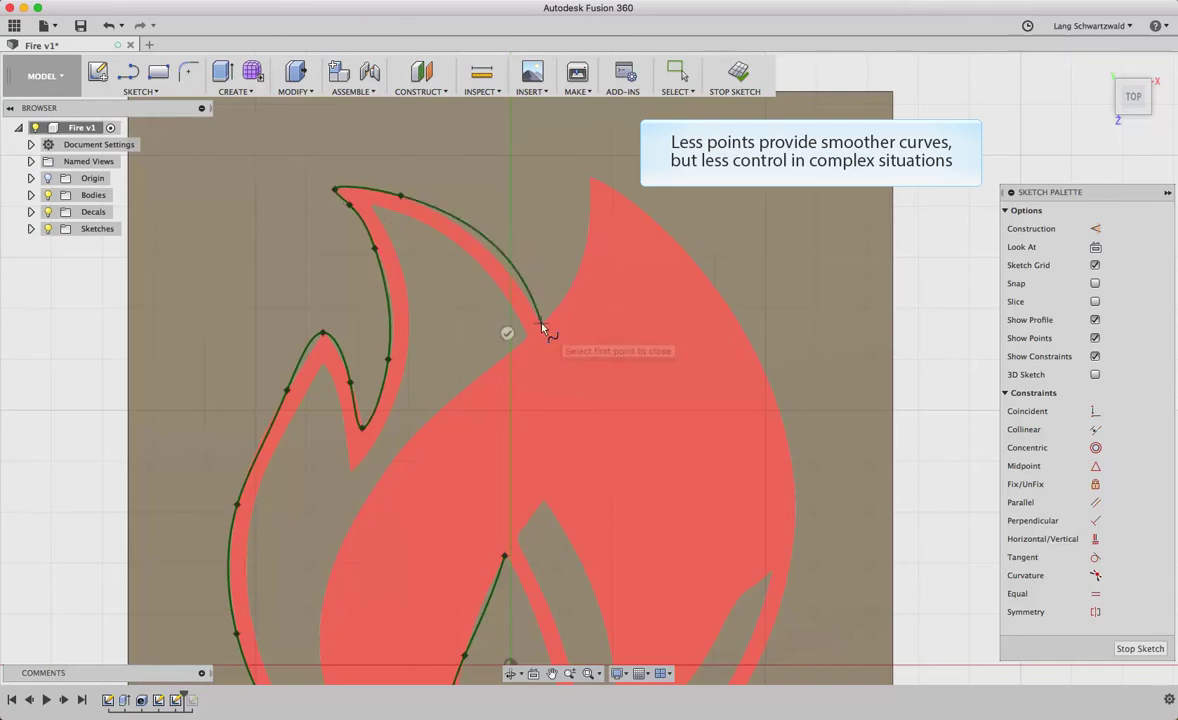
left_click(582, 261)
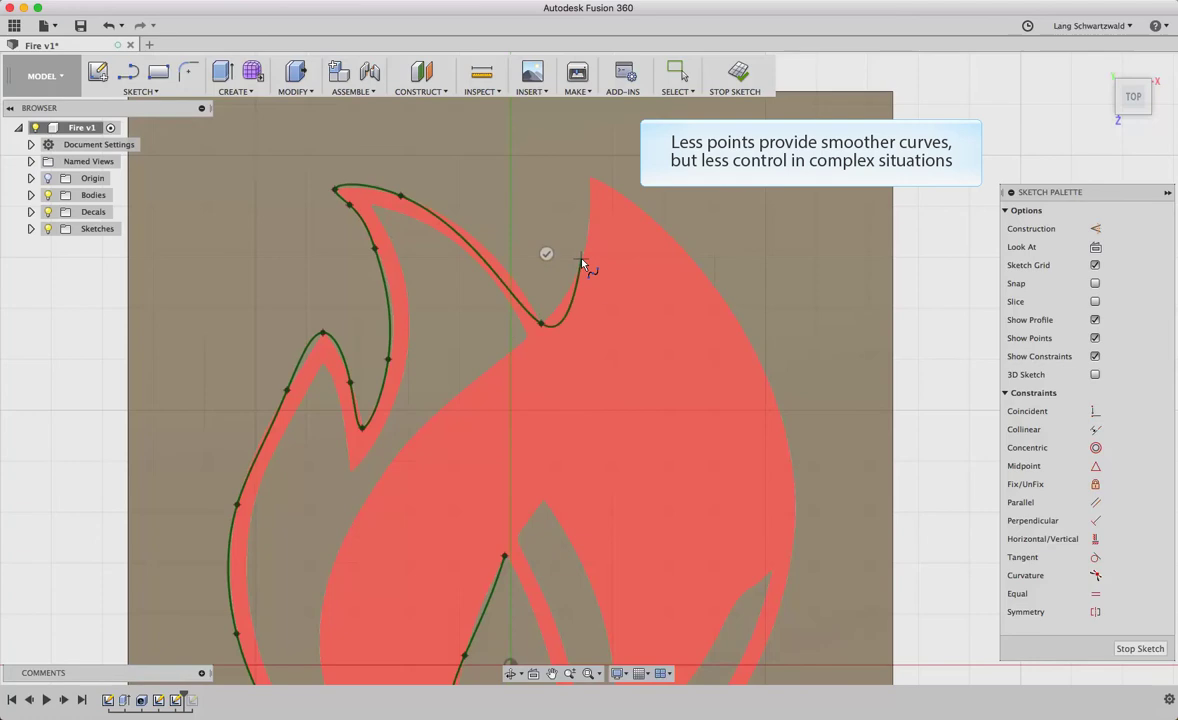
left_click(588, 177)
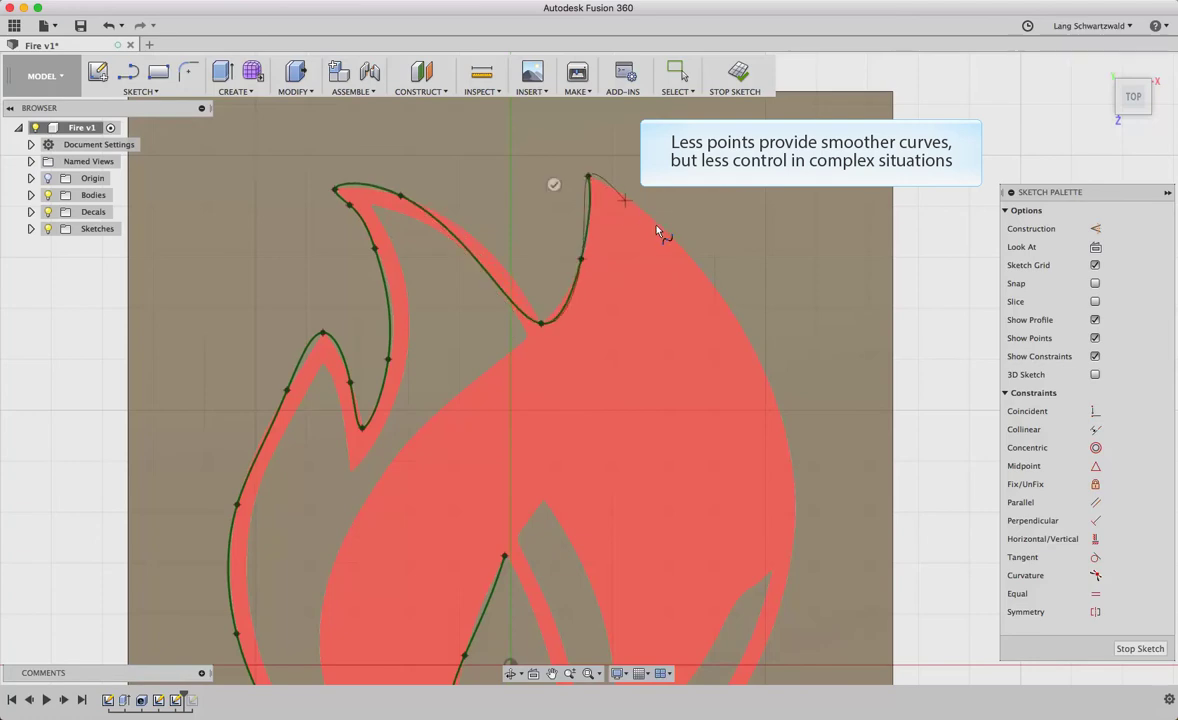
left_click(685, 252)
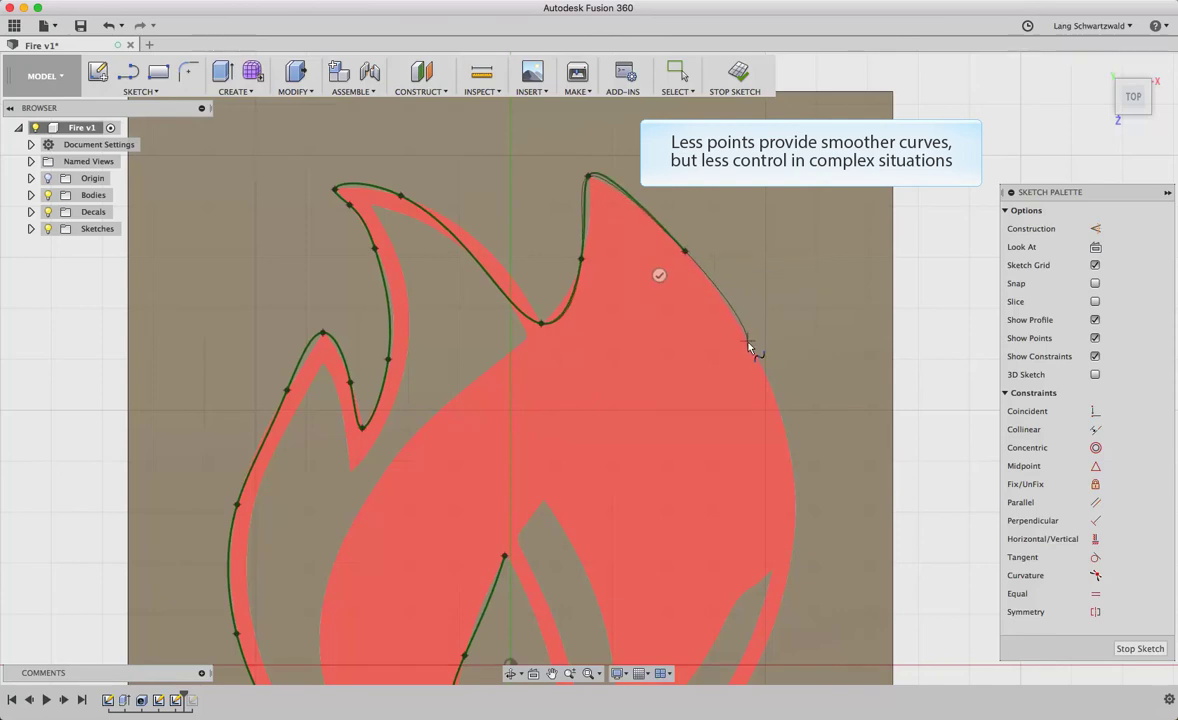
left_click(748, 343)
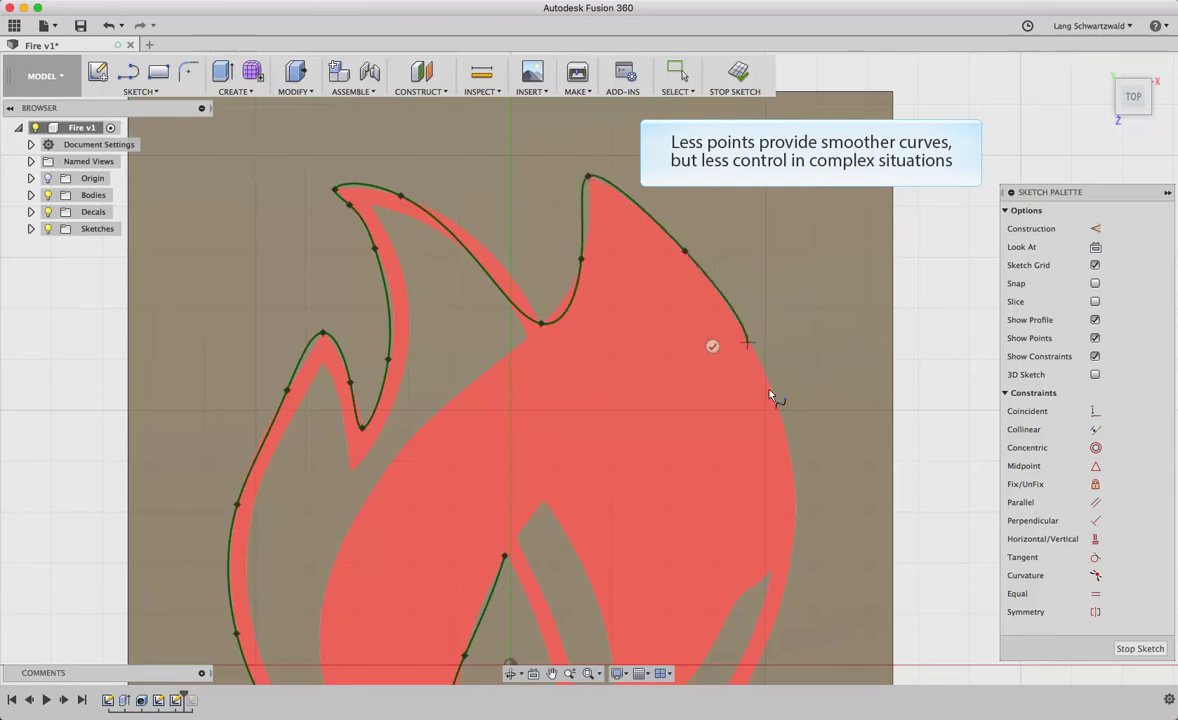
left_click(790, 458)
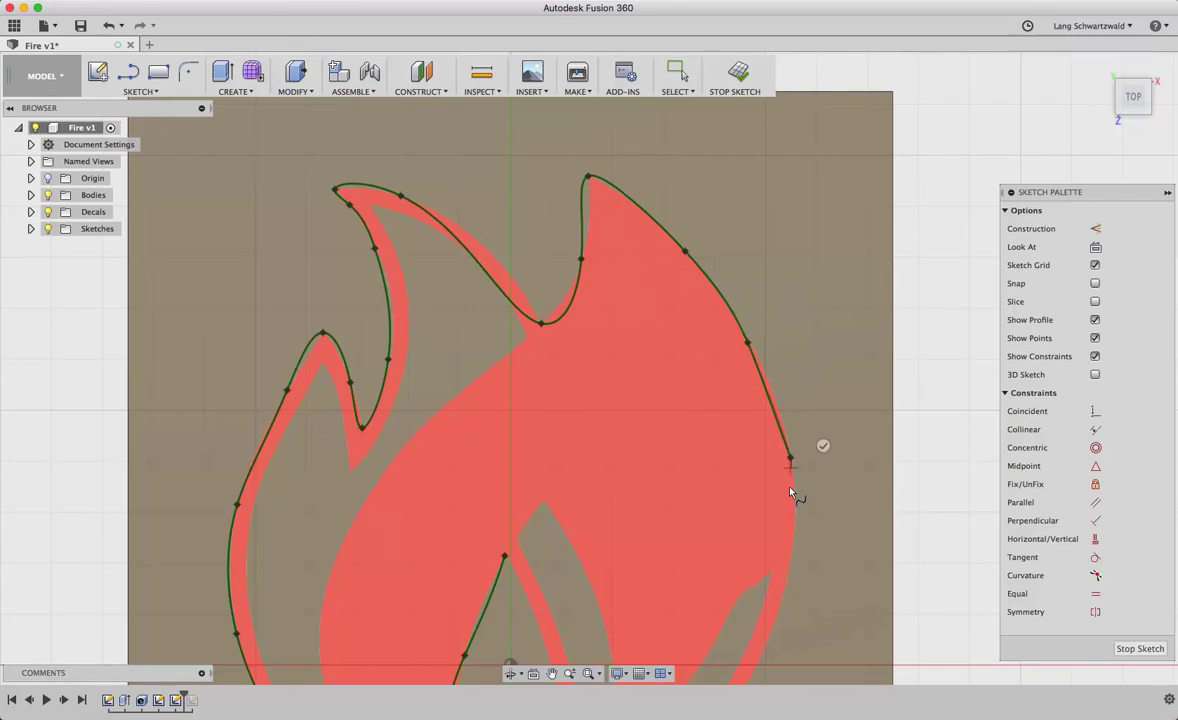
Add spline points down the lower right edge and up the inner notch, closing on the first point
middle_click_drag(789, 470, 758, 235)
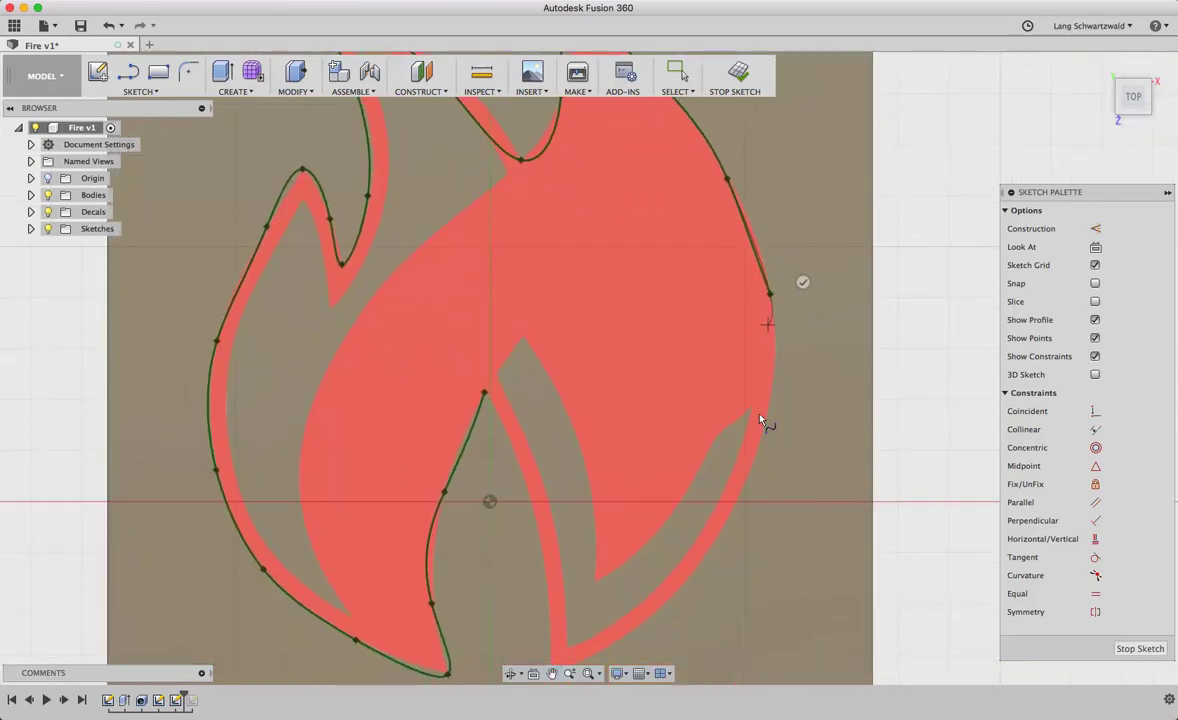
left_click(757, 450)
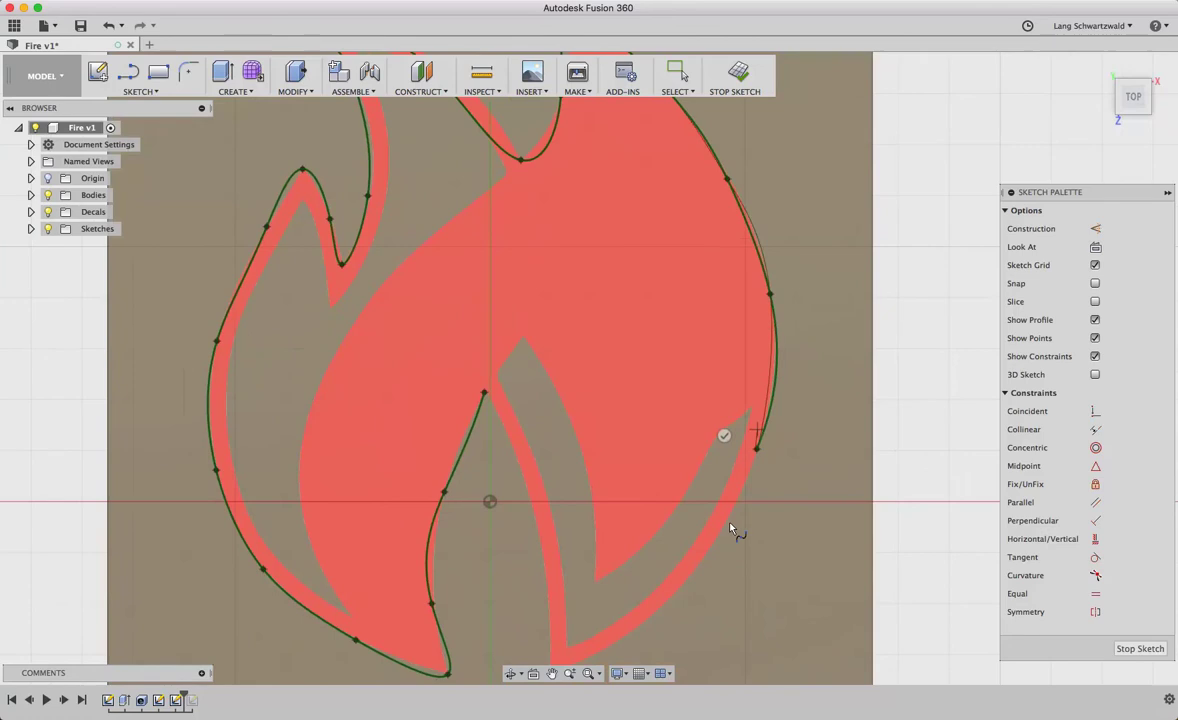
left_click(699, 565)
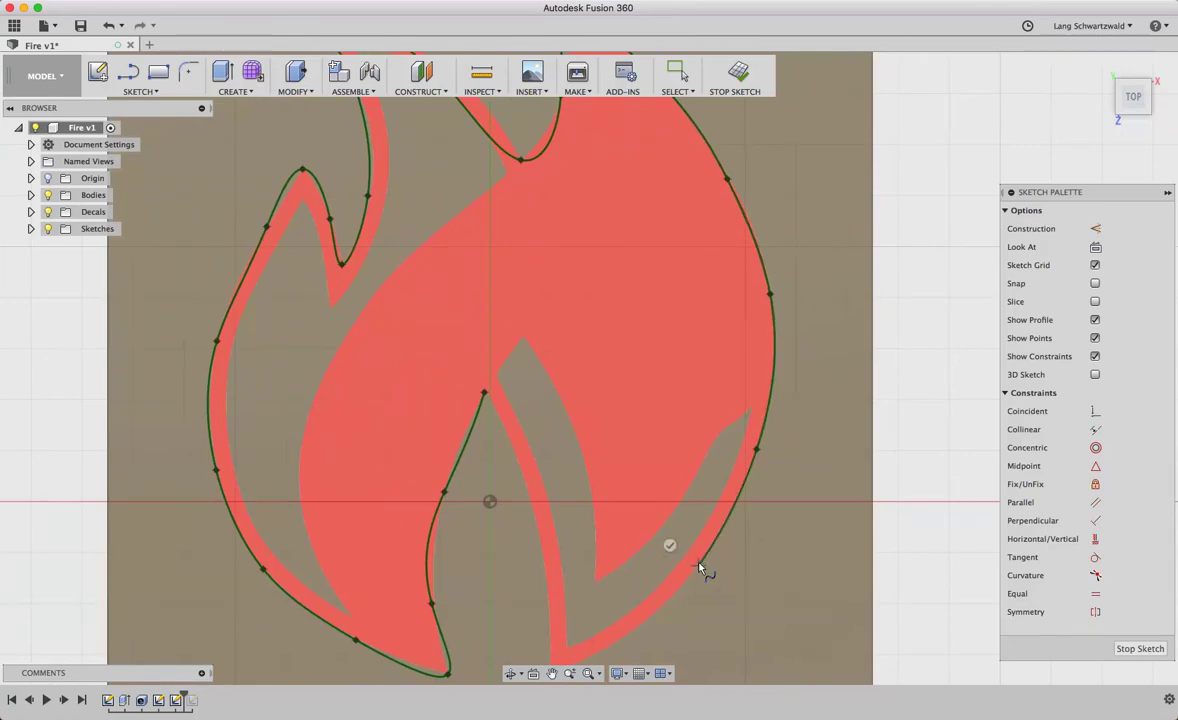
left_click(626, 636)
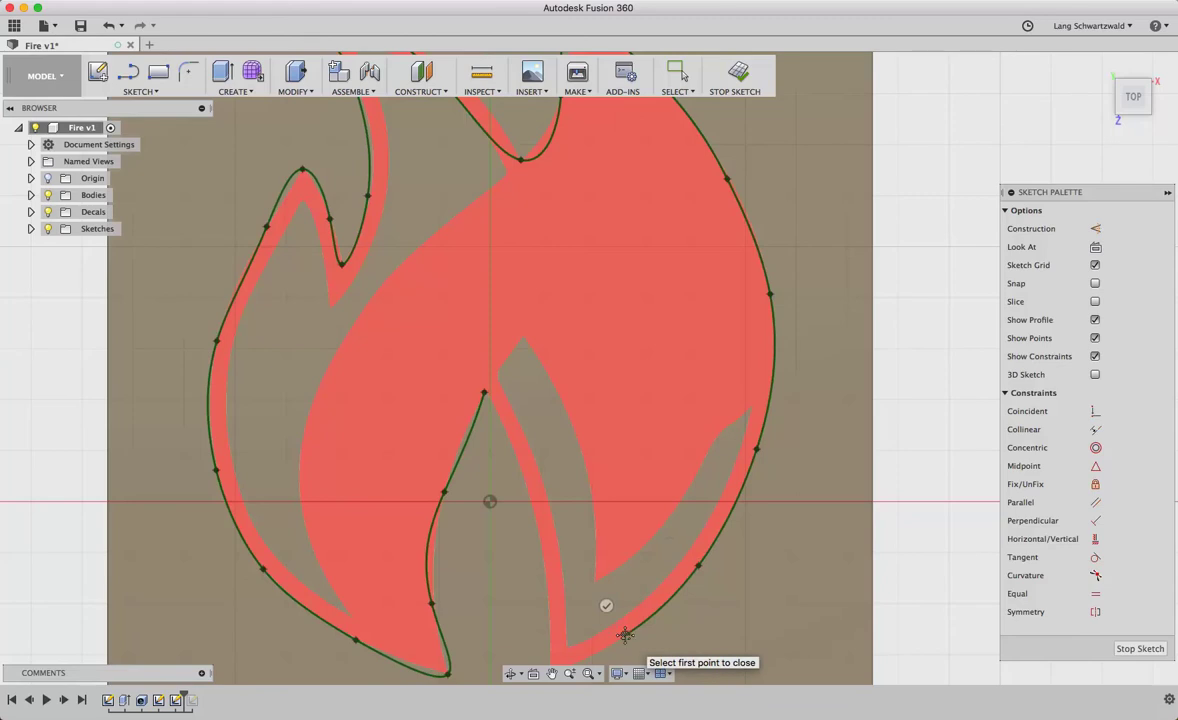
scroll(615, 600, "down", 5)
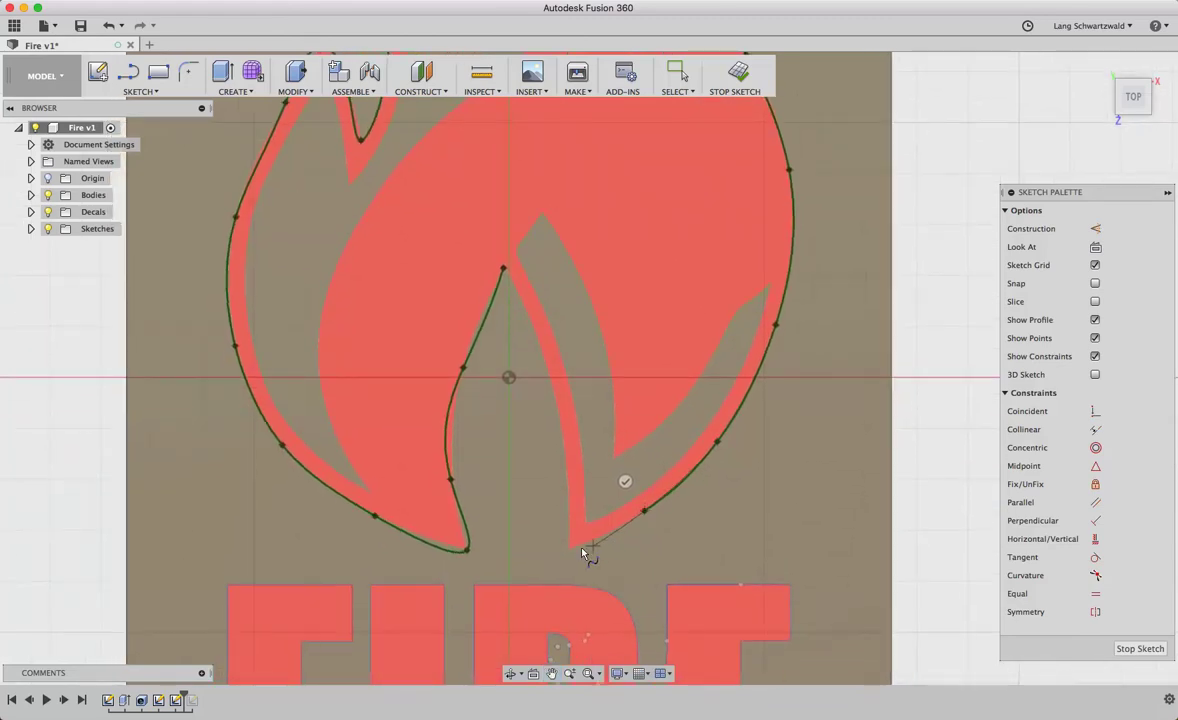
left_click(568, 549)
left_click(565, 478)
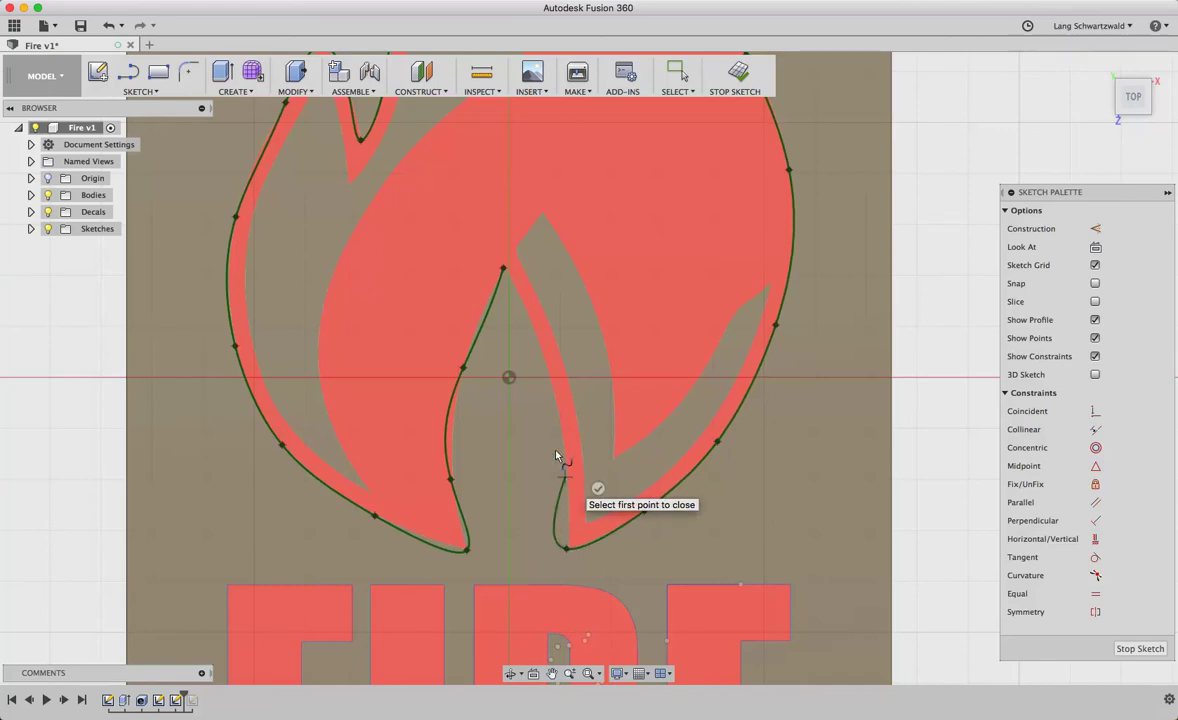
left_click(543, 362)
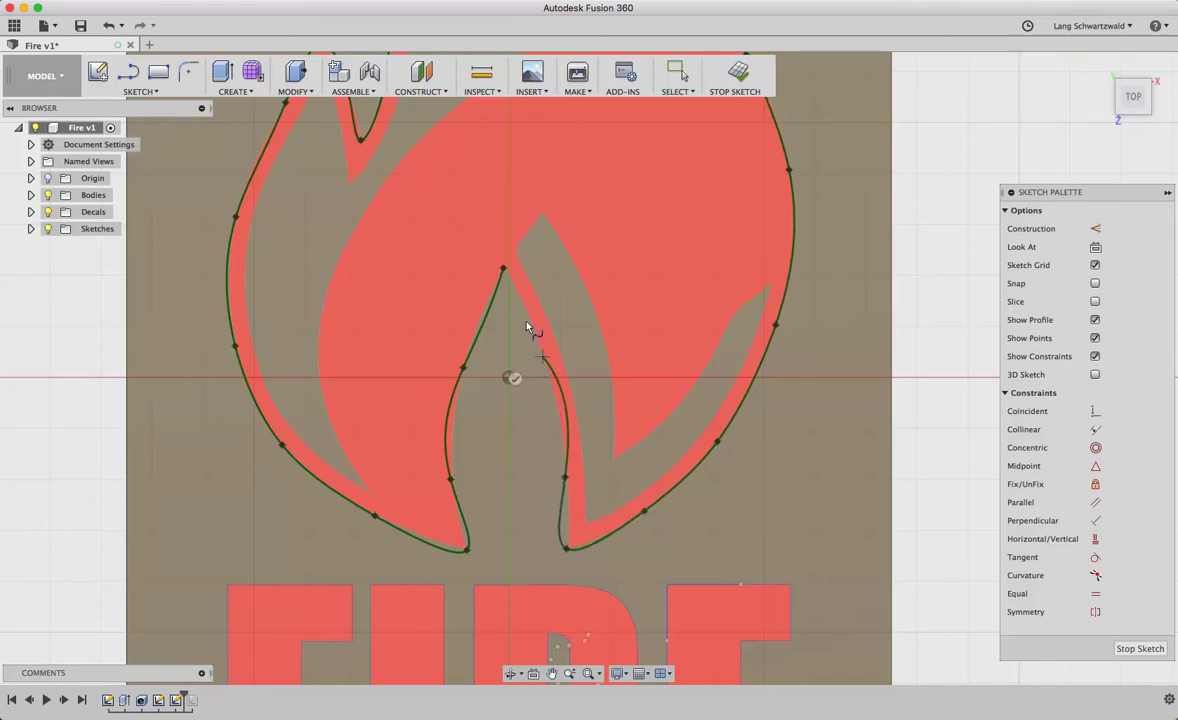
left_click(504, 268)
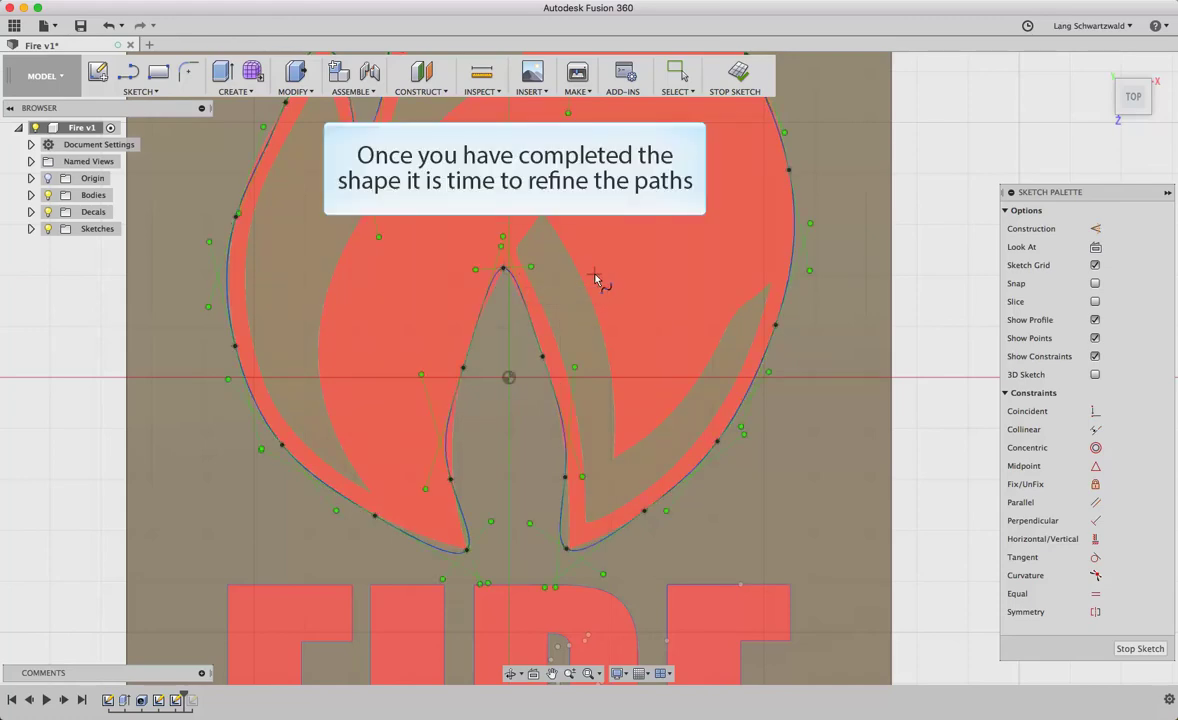
Zoom in and drag the inner tip's tangent handle inward to make a sharp point
scroll(527, 287, "up", 1)
scroll(527, 287, "up", 1)
scroll(527, 285, "up", 1)
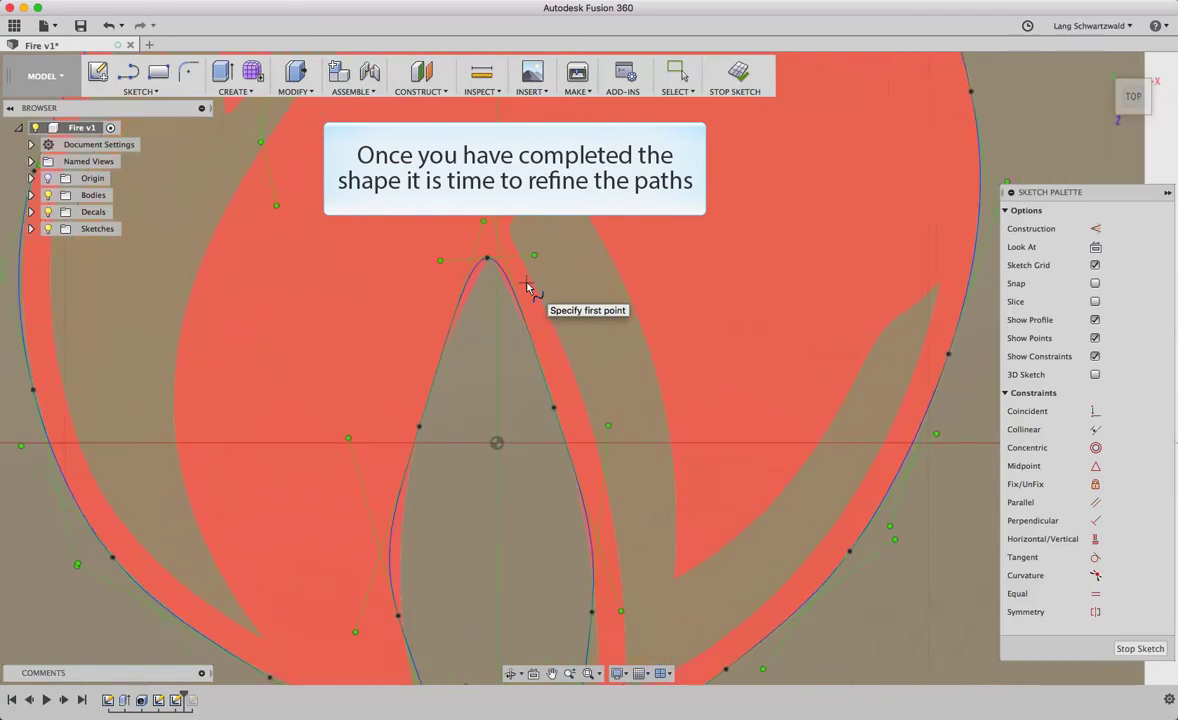
scroll(527, 282, "up", 2)
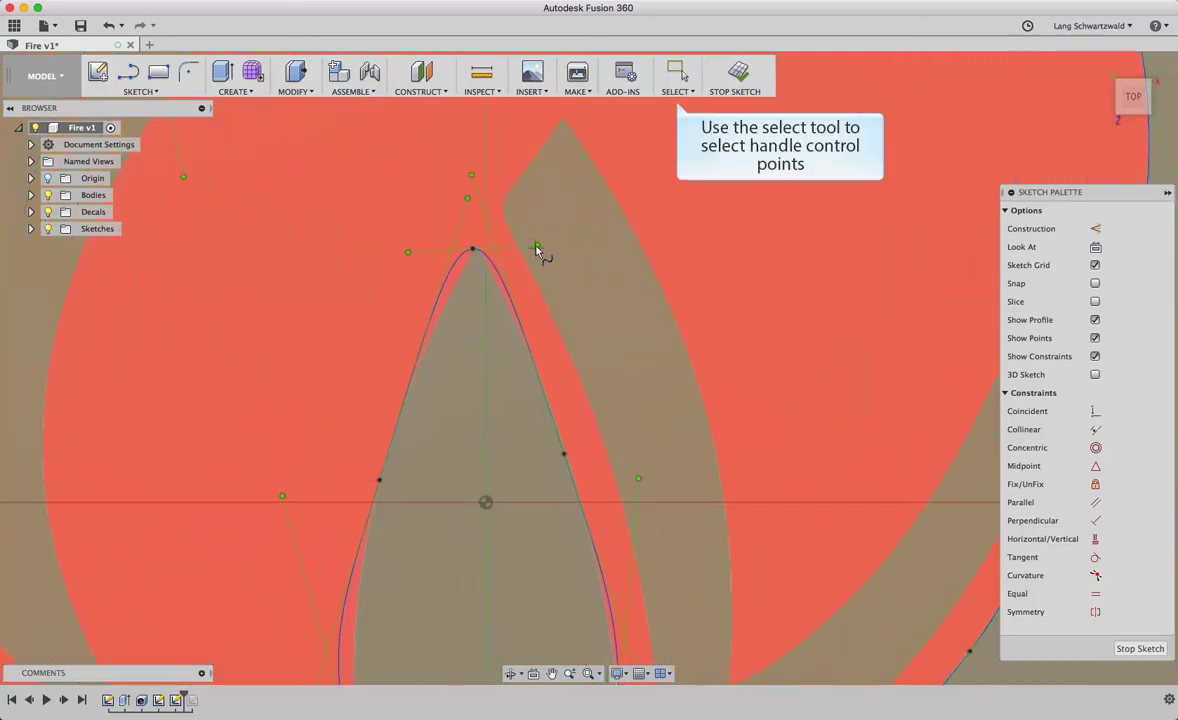
left_click(675, 72)
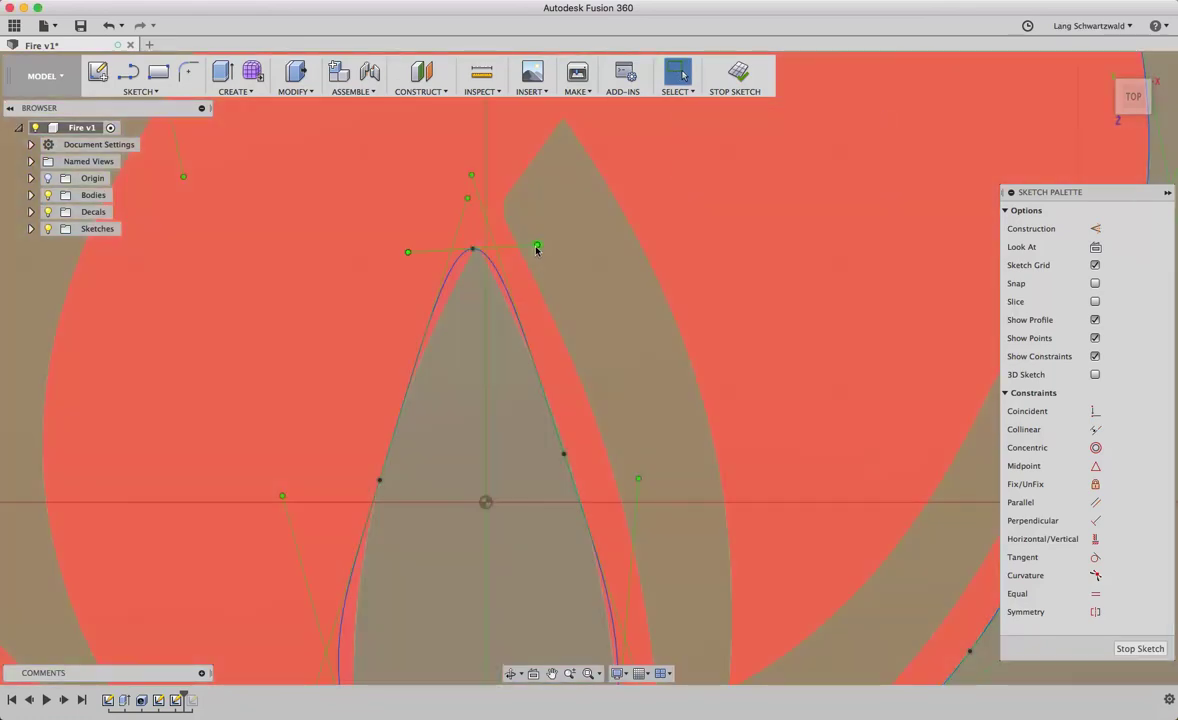
left_click(537, 247)
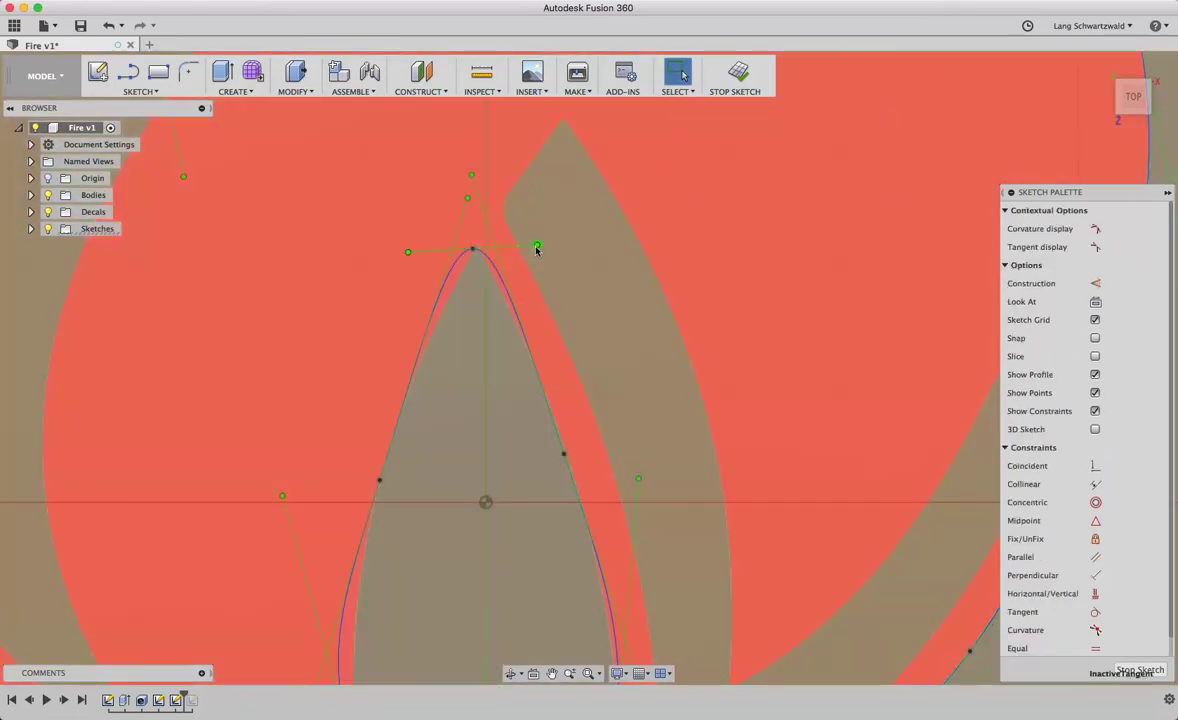
left_click_drag(529, 250, 496, 251)
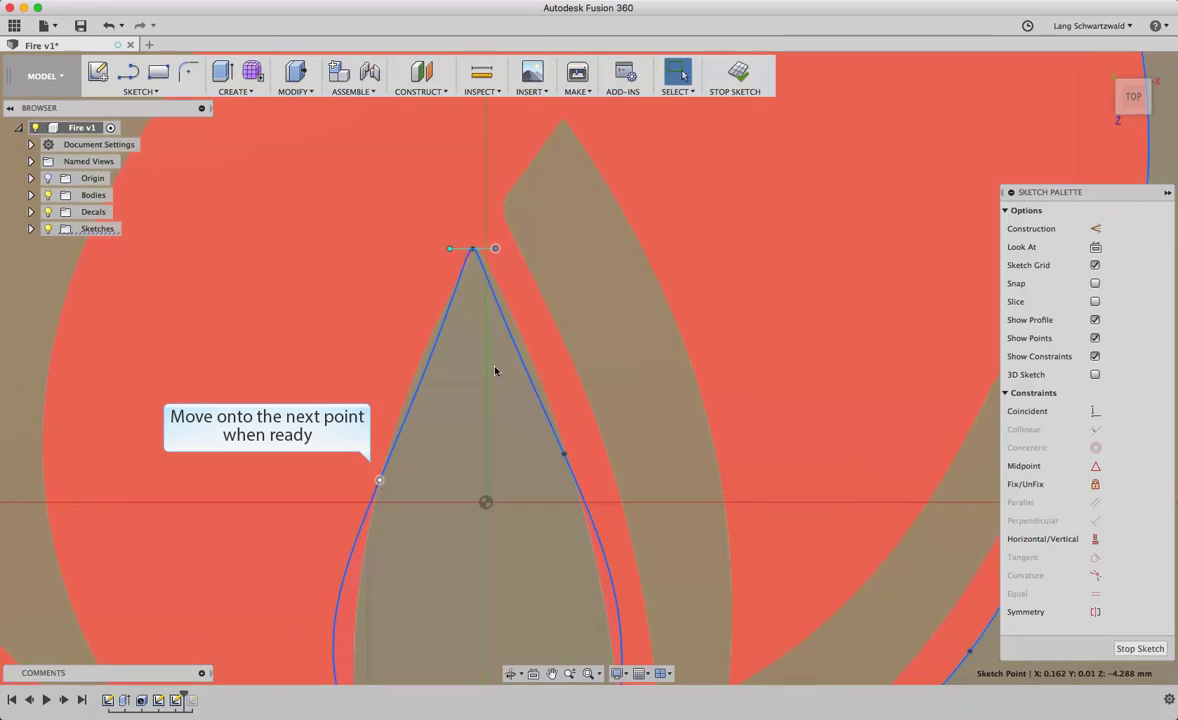
left_click(497, 200)
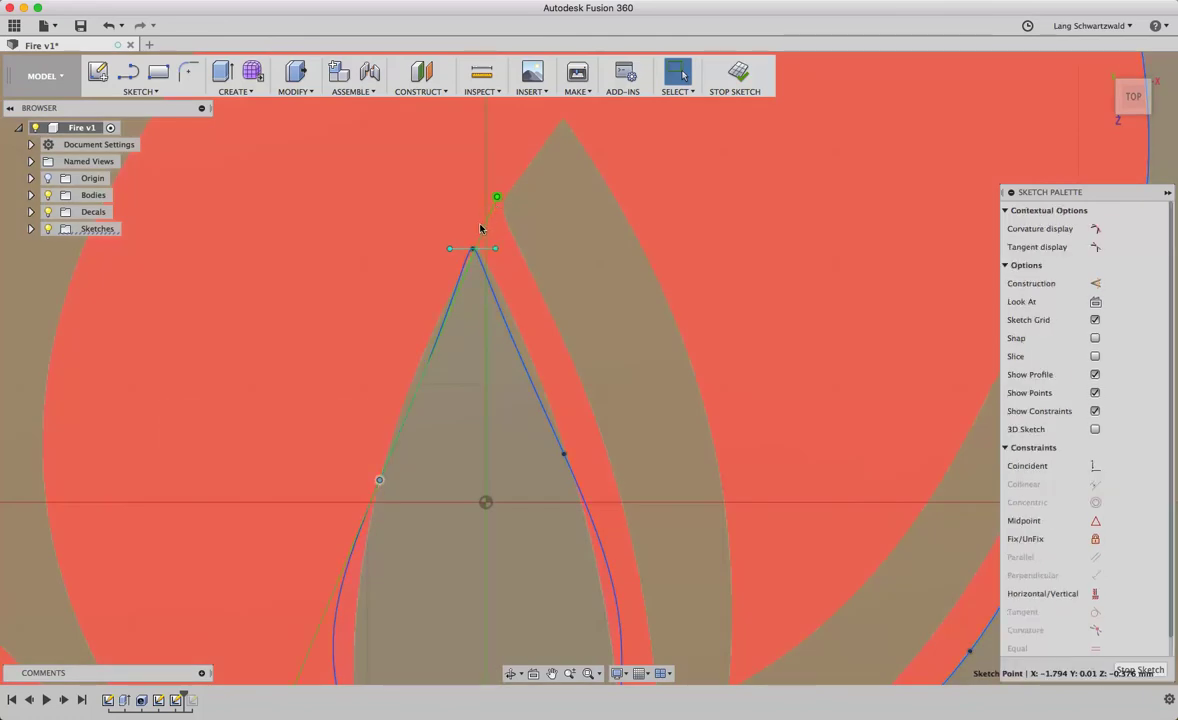
key("Escape")
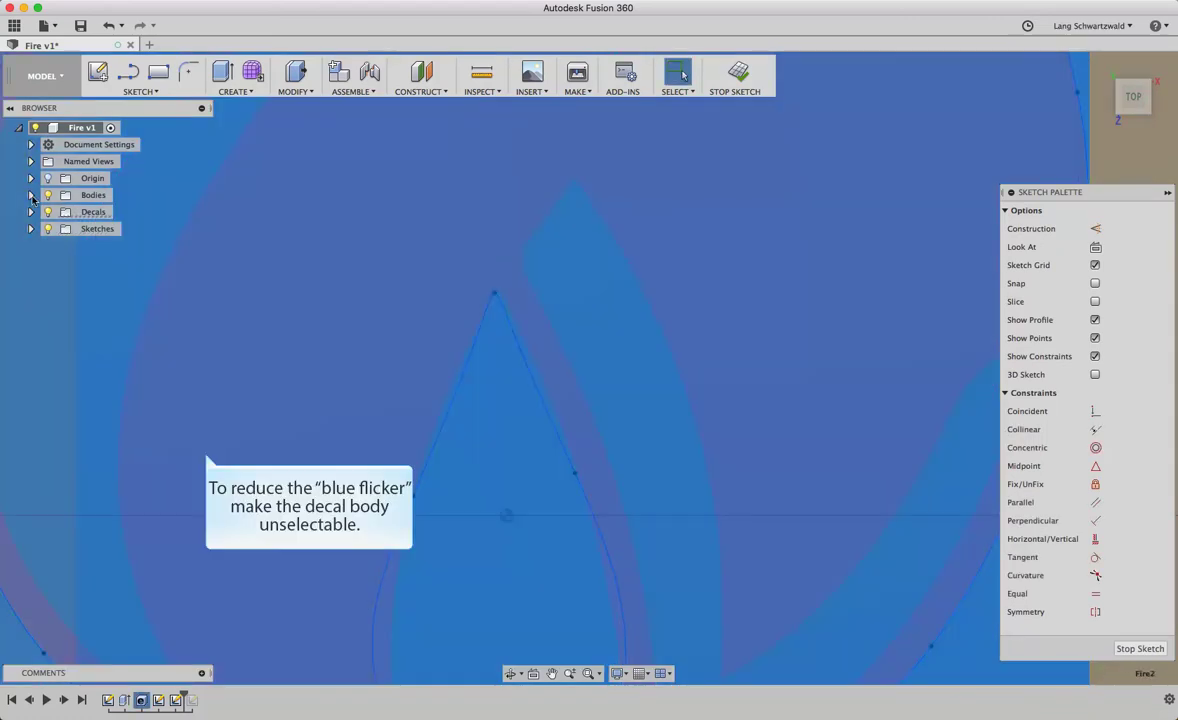
Make Body1 unselectable from the Browser's Bodies folder, then reselect the flame spline
left_click(30, 195)
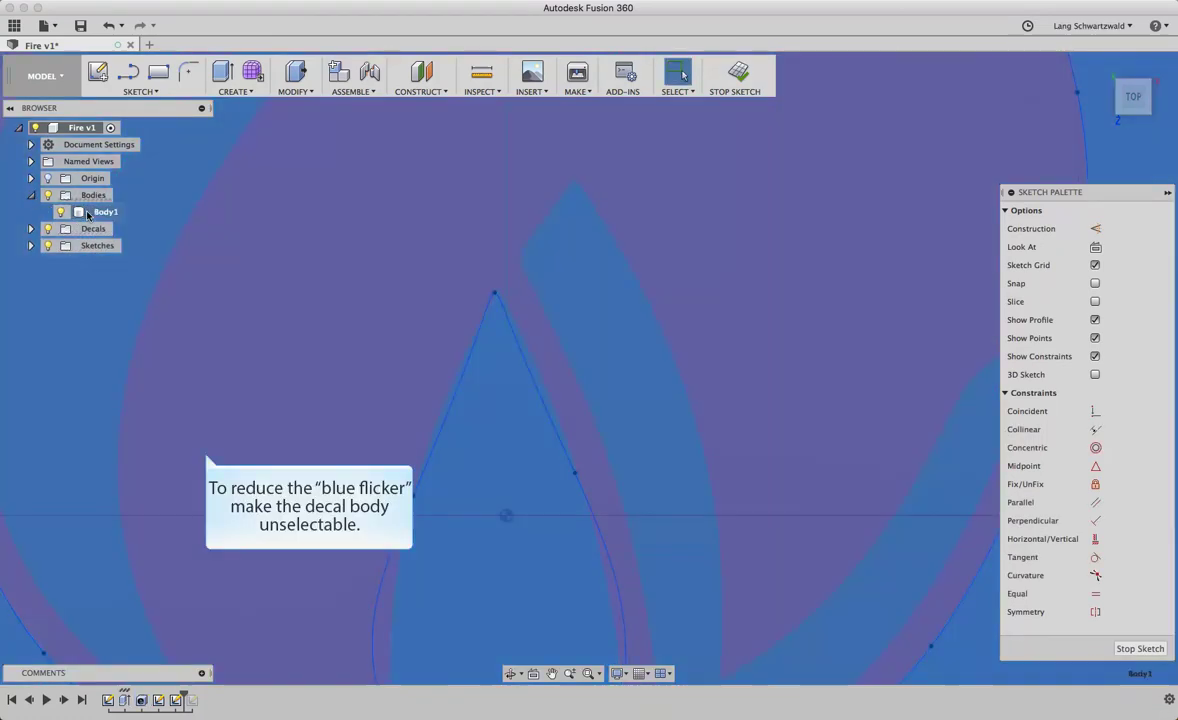
right_click(88, 213)
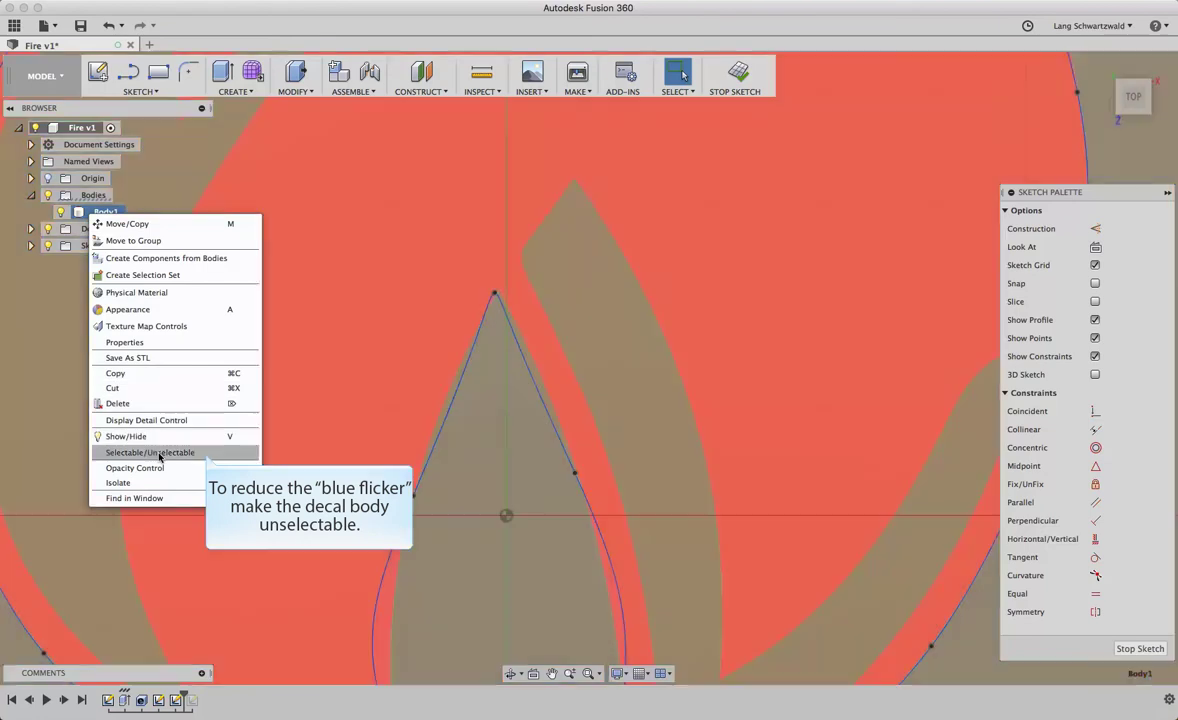
left_click(155, 453)
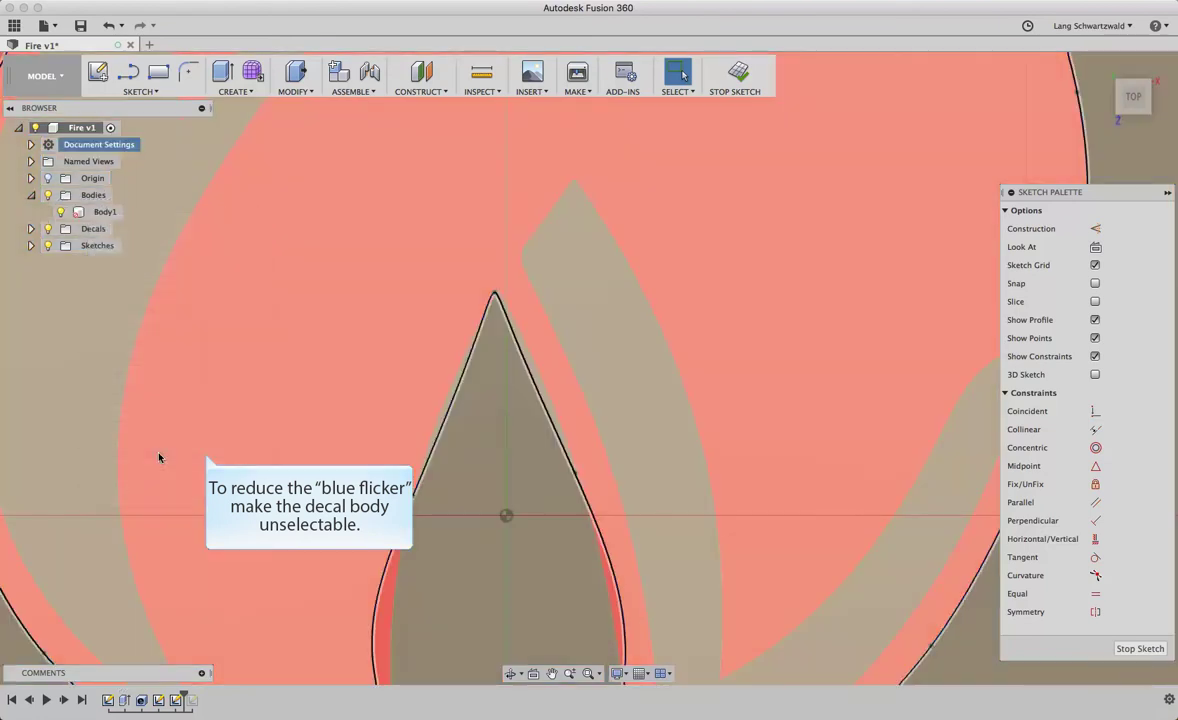
left_click(516, 251)
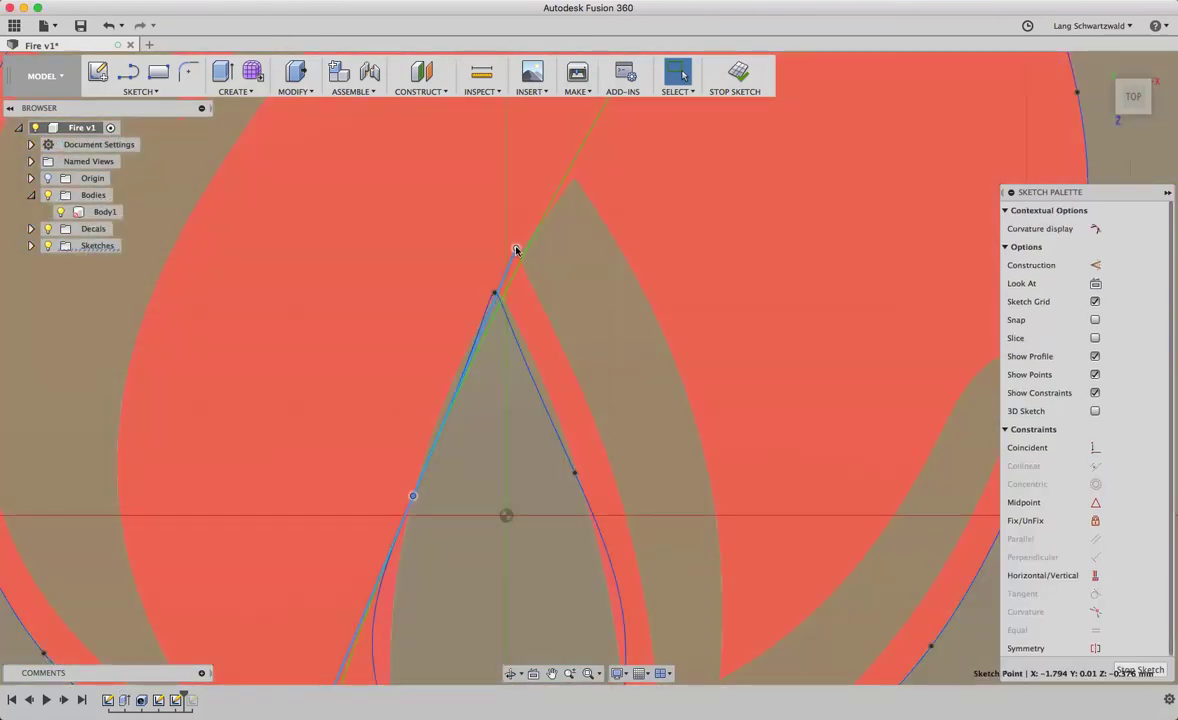
Drag the inner tip's tangent handle so the spline follows the notch's left side
key("Escape")
left_click_drag(514, 251, 477, 313)
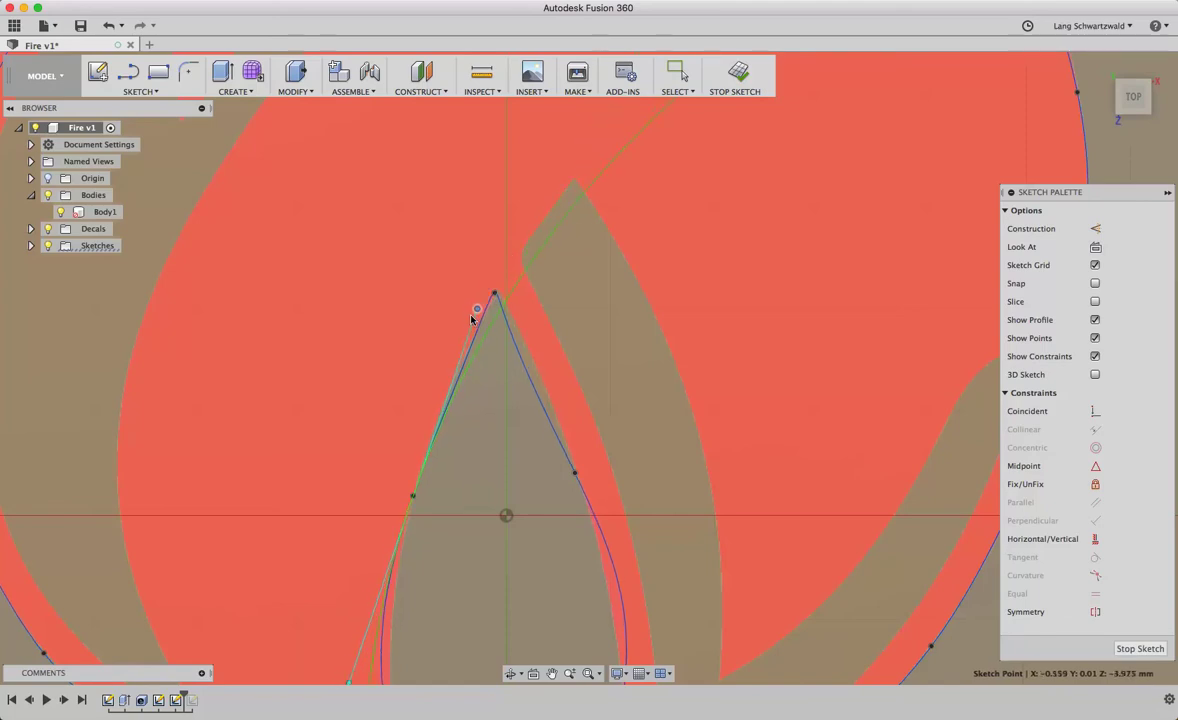
left_click_drag(489, 287, 461, 331)
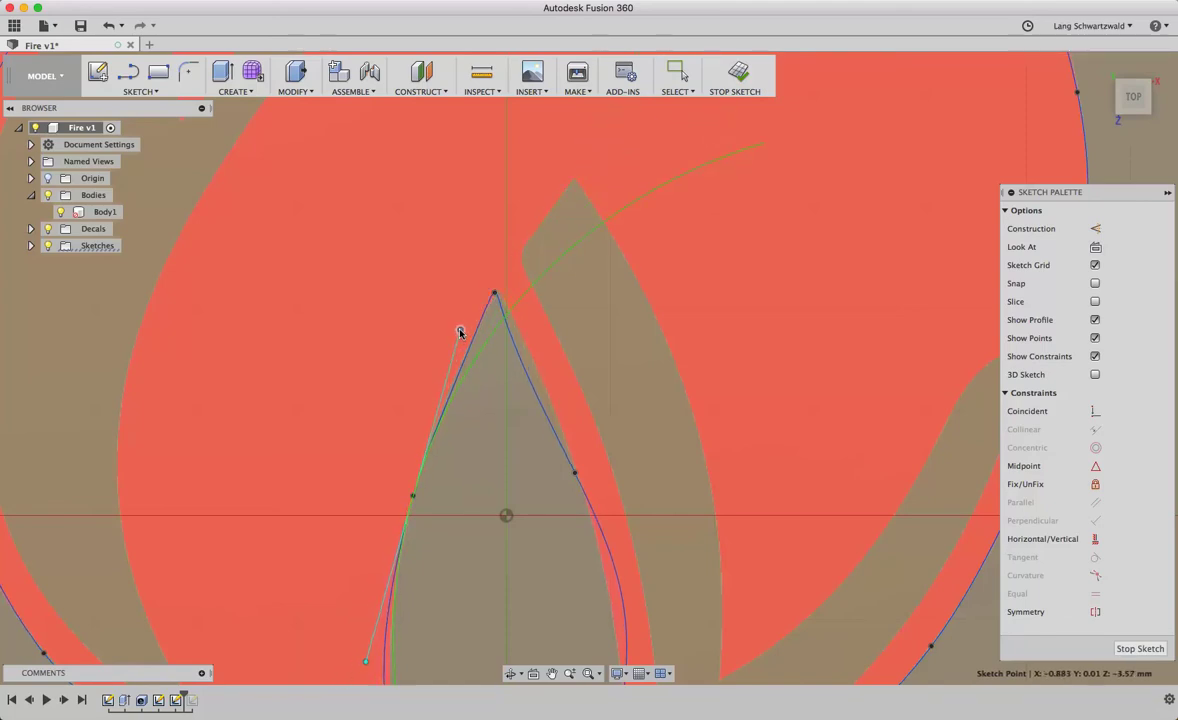
key("Escape")
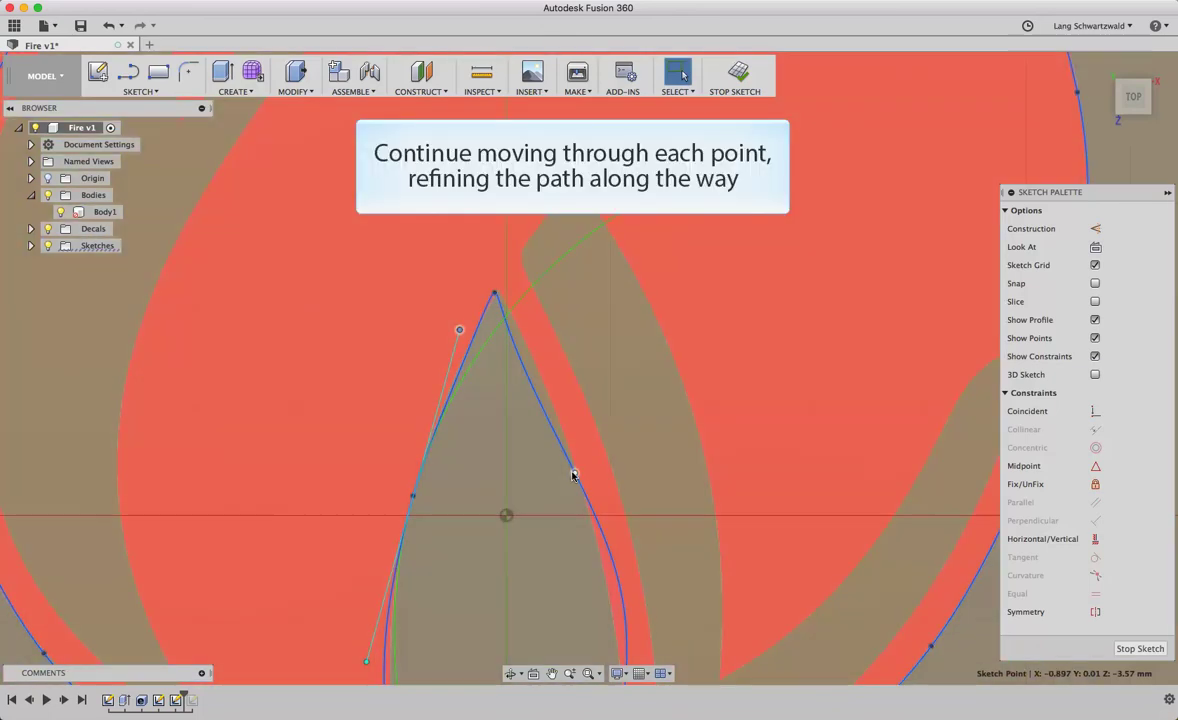
Reshape the notch's right side and shorten the handle at the sharp lower-right turn
left_click(573, 475)
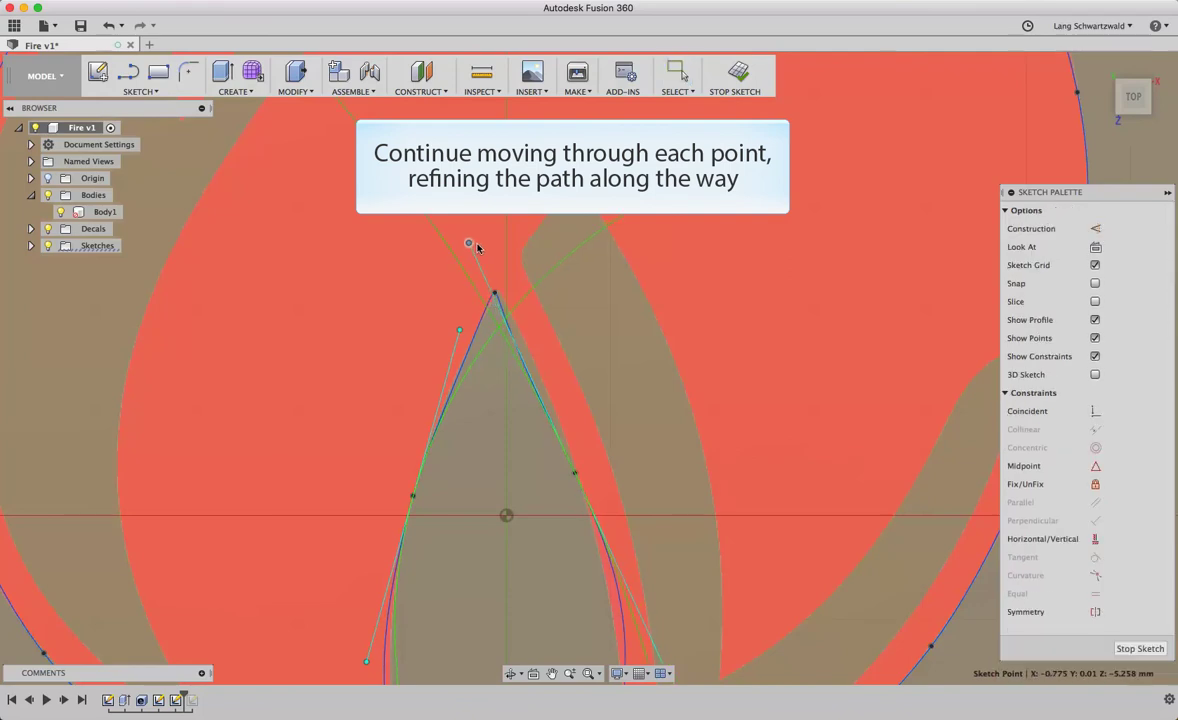
mouse_move(461, 244)
left_mouse_down()
mouse_move(485, 244)
mouse_move(503, 295)
left_mouse_up()
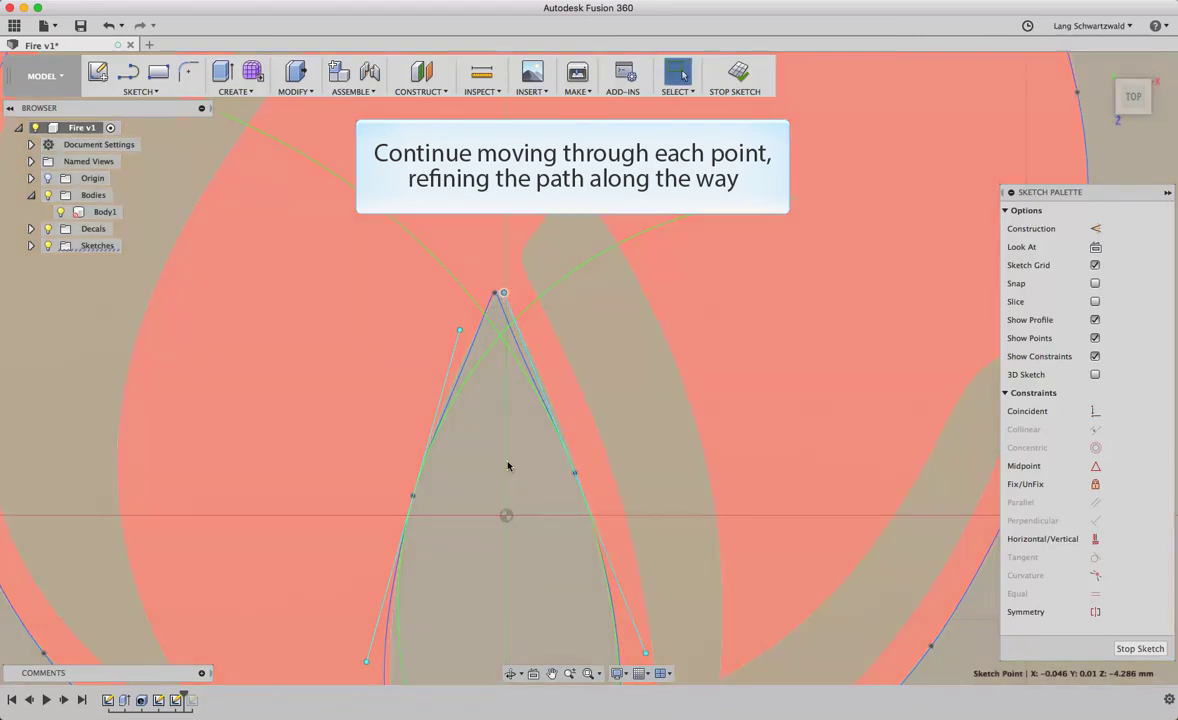
middle_click_drag(510, 418, 539, 202)
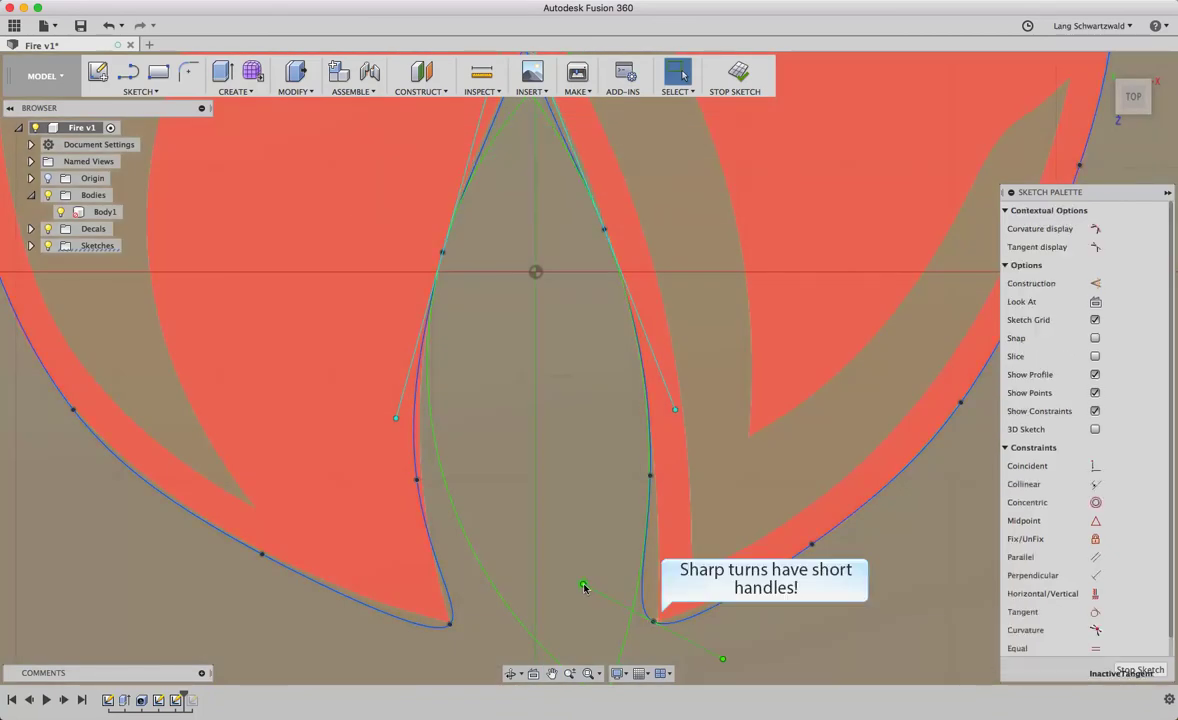
left_click(588, 593)
left_click_drag(588, 593, 628, 615)
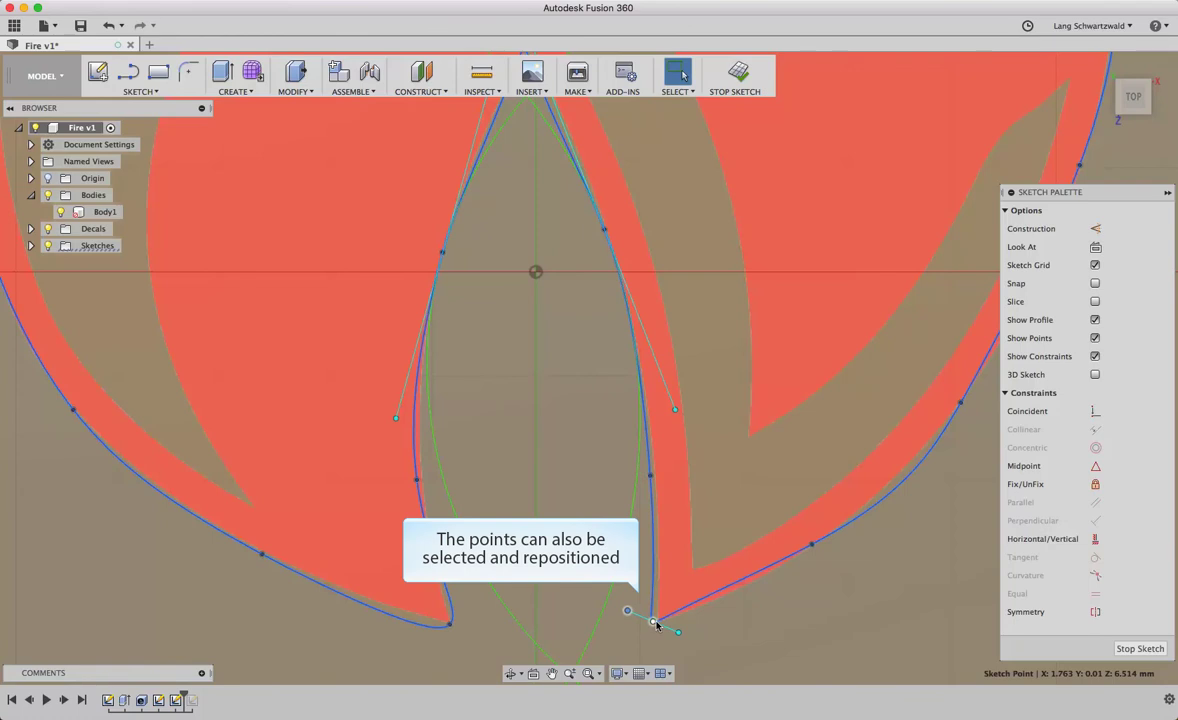
Nudge the bottom-turn point and swing the lower right curve's tangent handle to fit the logo
left_click(654, 622)
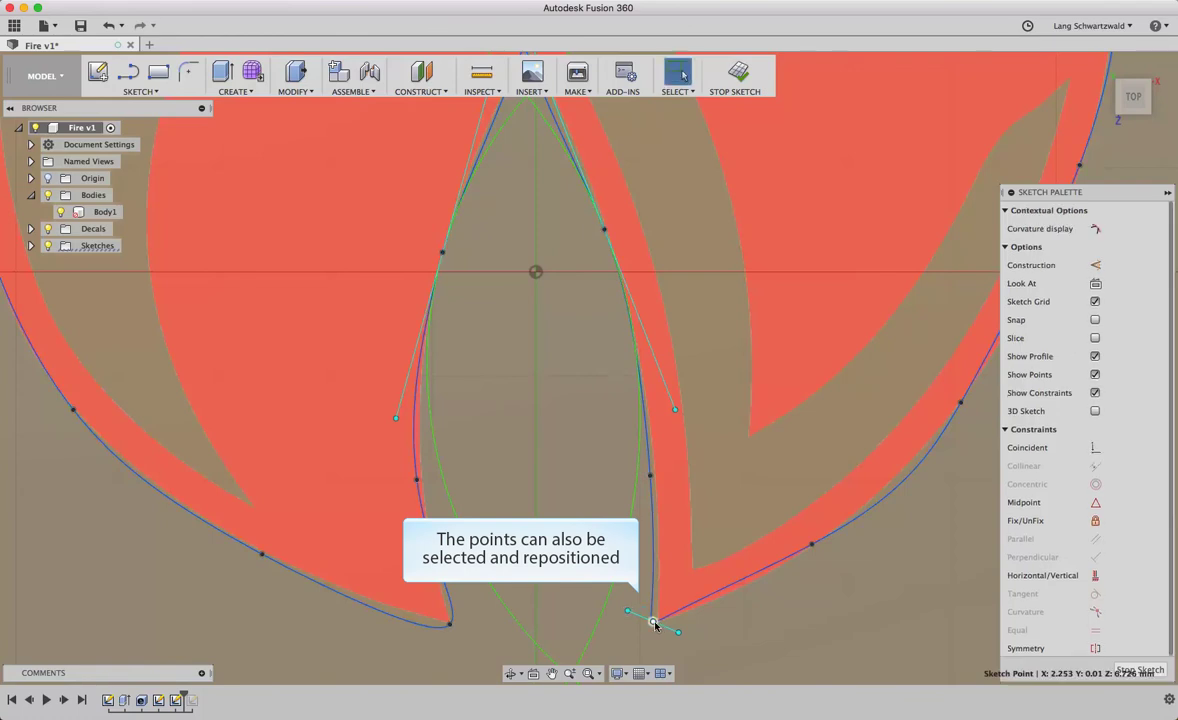
left_click_drag(655, 624, 663, 622)
left_click(811, 543)
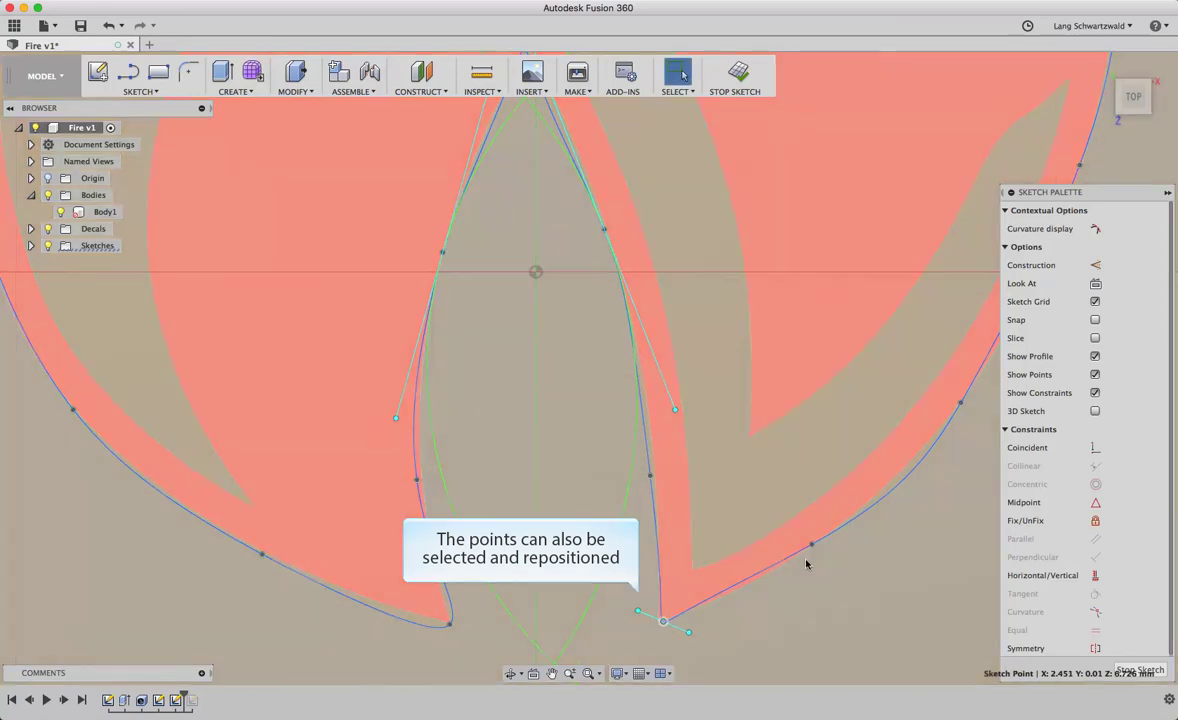
scroll(958, 435, "down", 2)
scroll(959, 440, "down", 2)
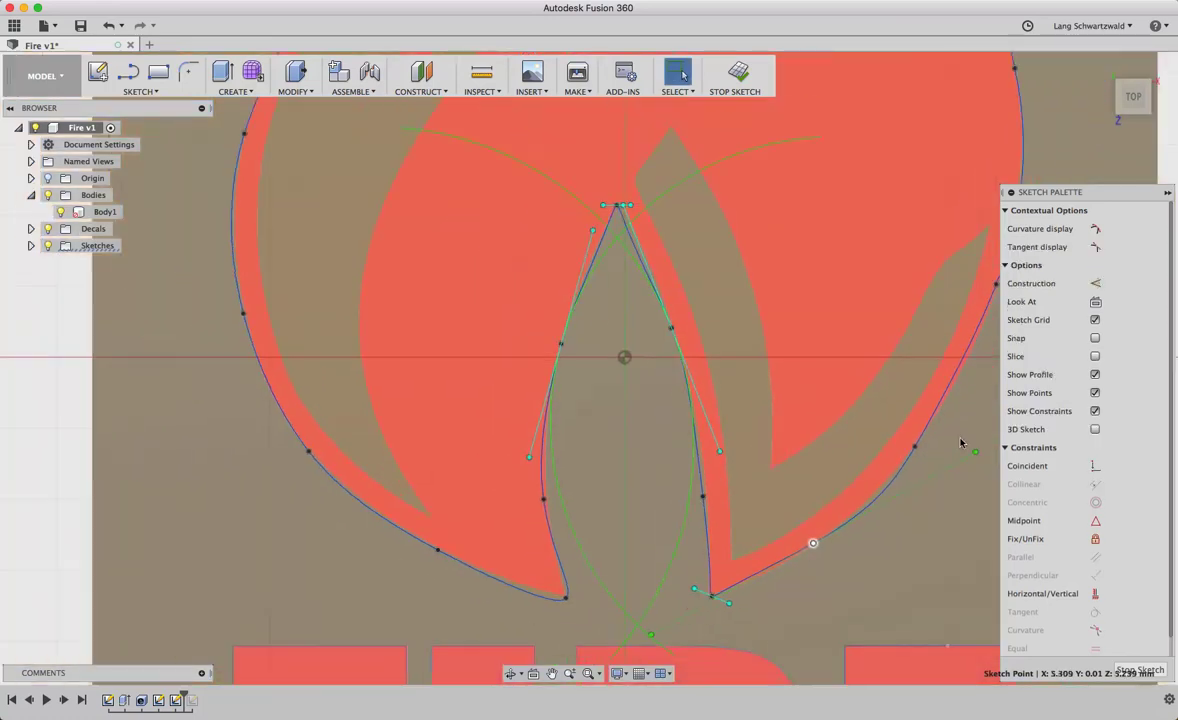
scroll(960, 445, "down", 2)
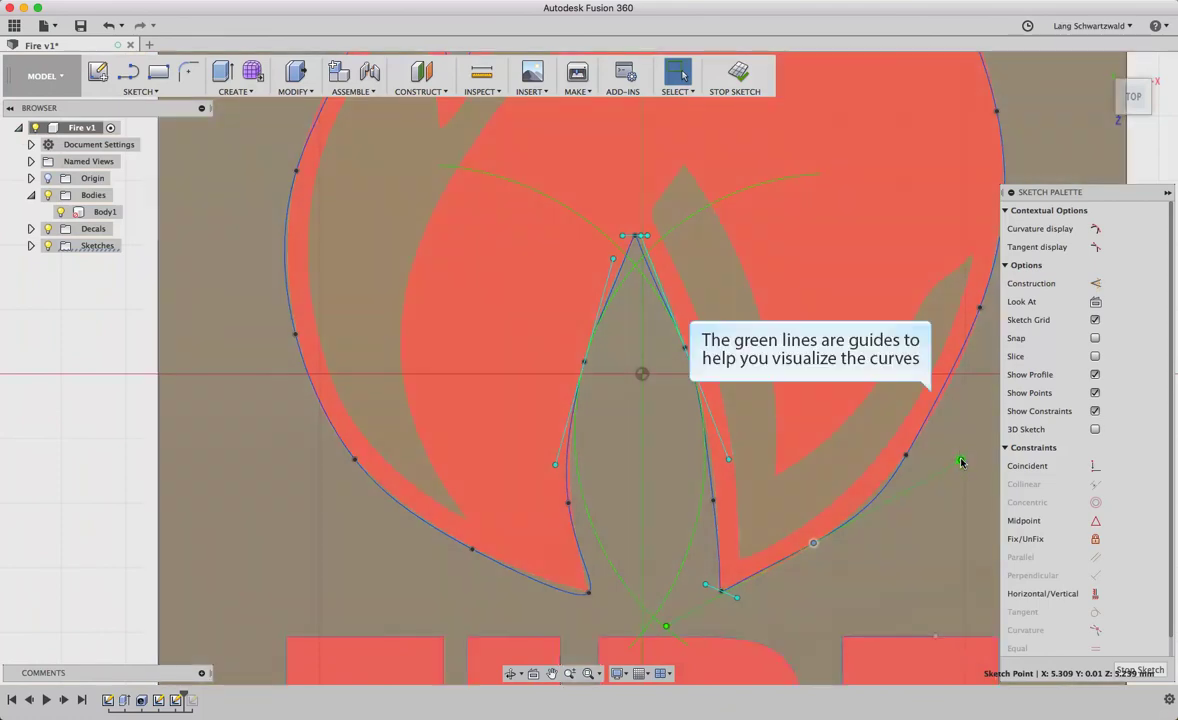
left_click(961, 462)
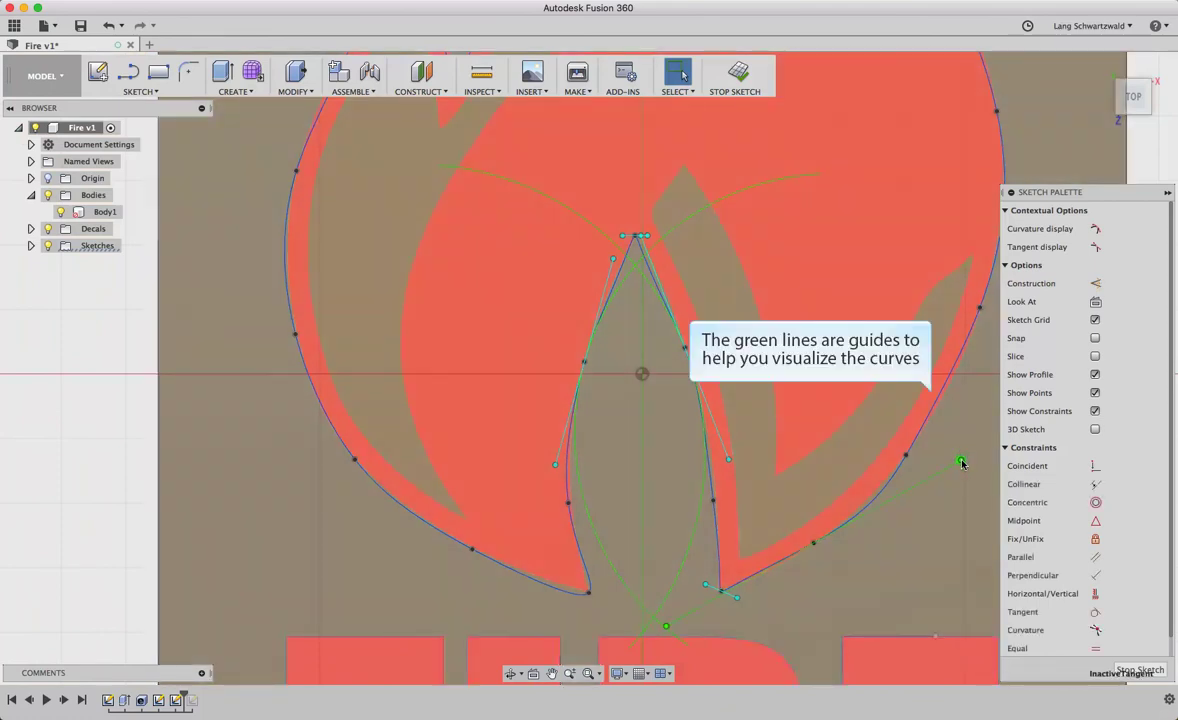
left_click_drag(961, 462, 930, 475)
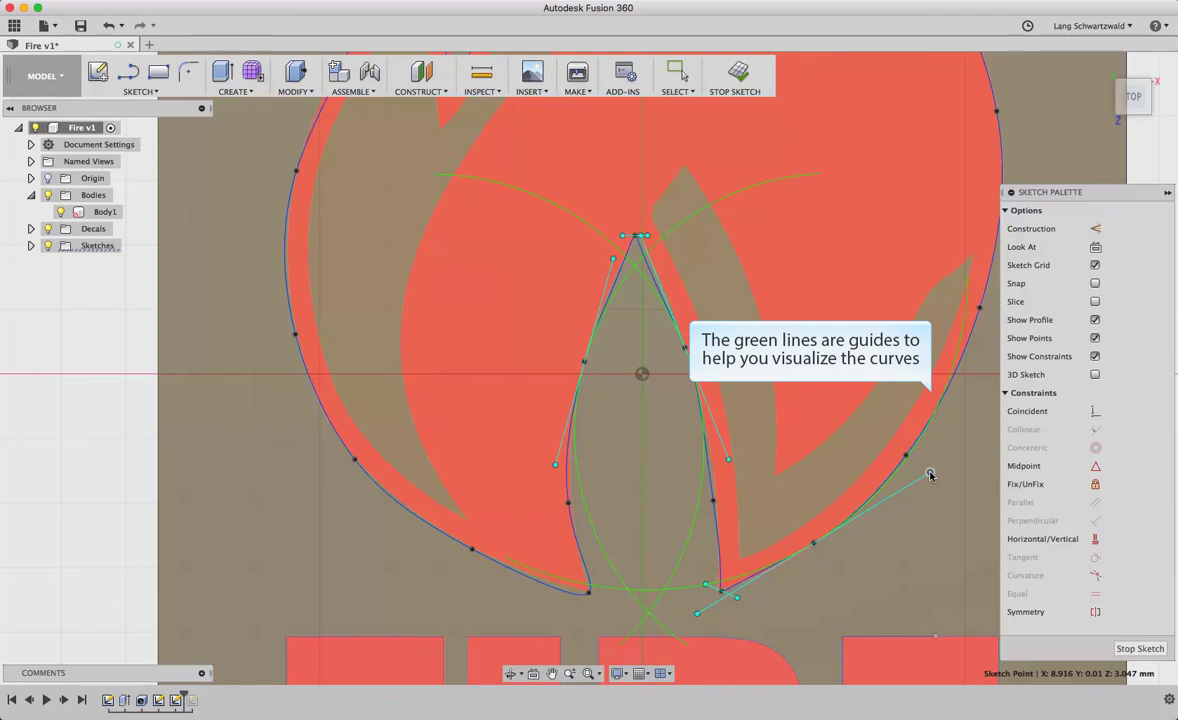
left_click_drag(929, 476, 929, 474)
Adjust the lower-left curve's tangent so the spline hugs the left edge
left_click(700, 487)
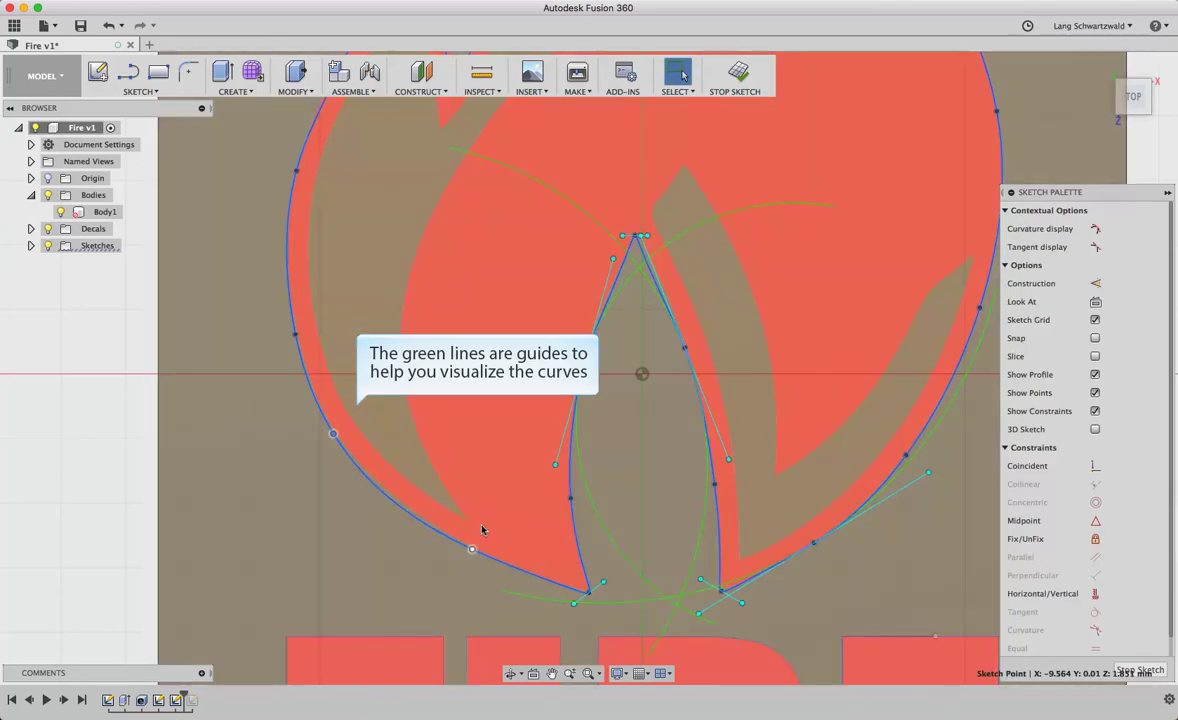
left_click(471, 548)
left_click_drag(318, 479, 348, 492)
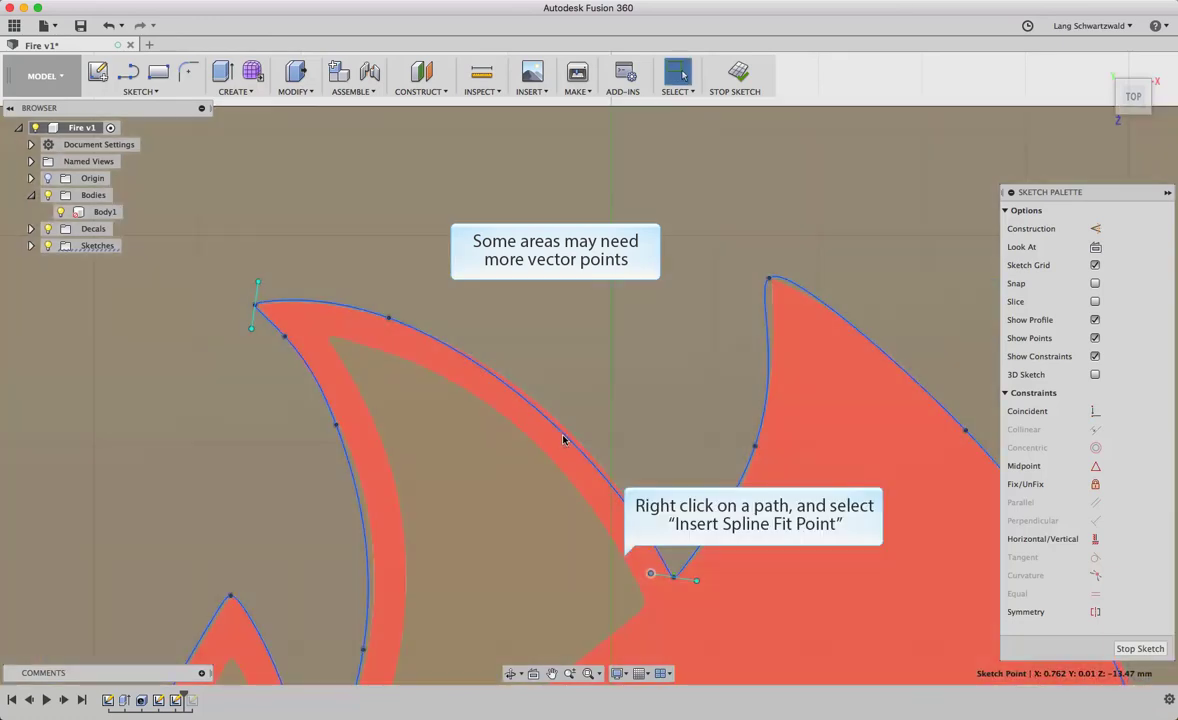
Insert a new fit point midway along the upper-left flame spline
left_click(563, 440)
right_click(563, 440)
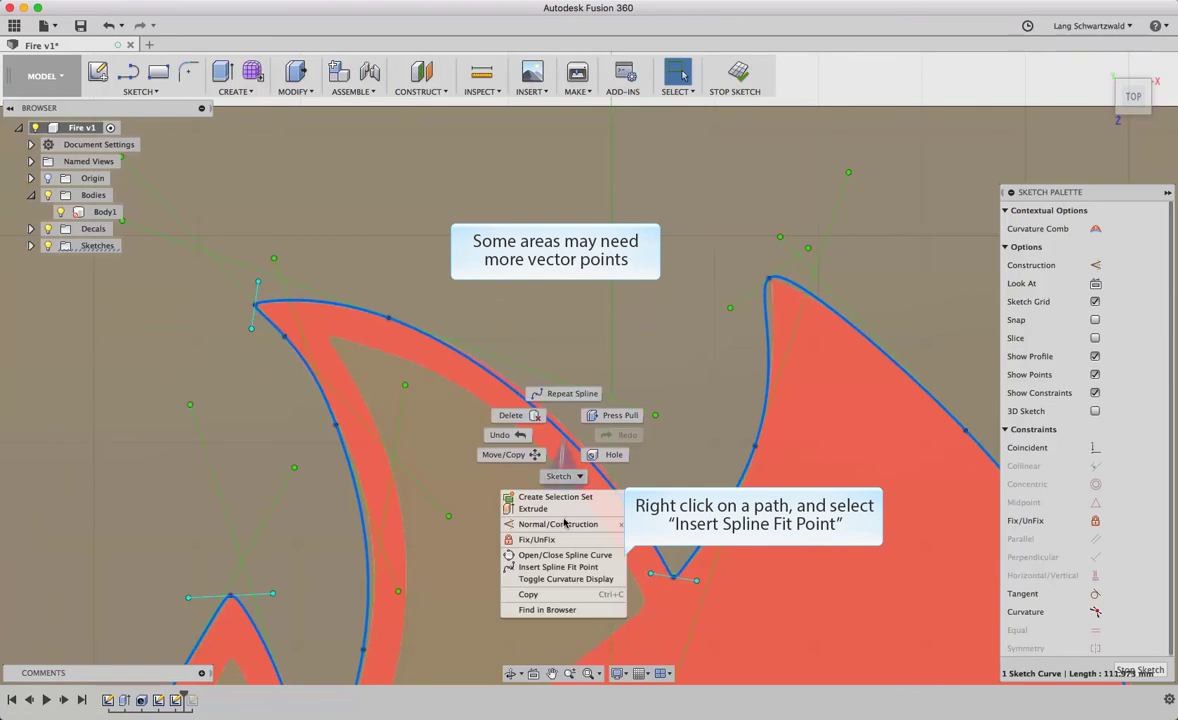
left_click(604, 567)
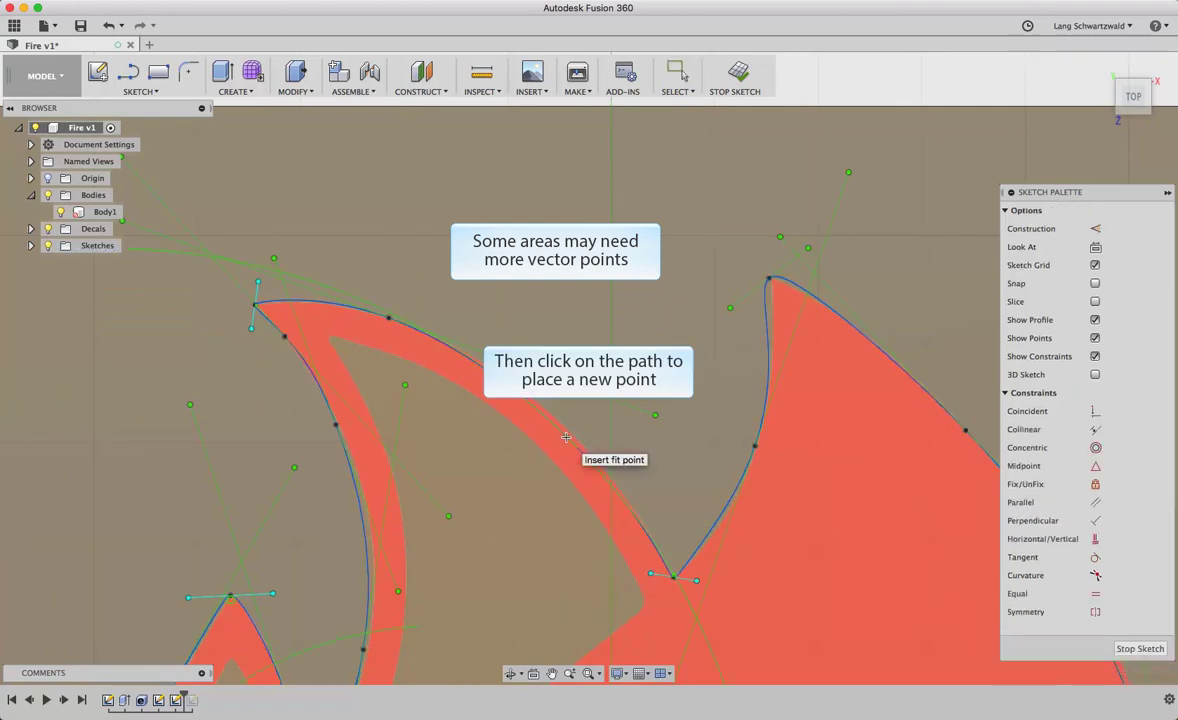
left_click(566, 437)
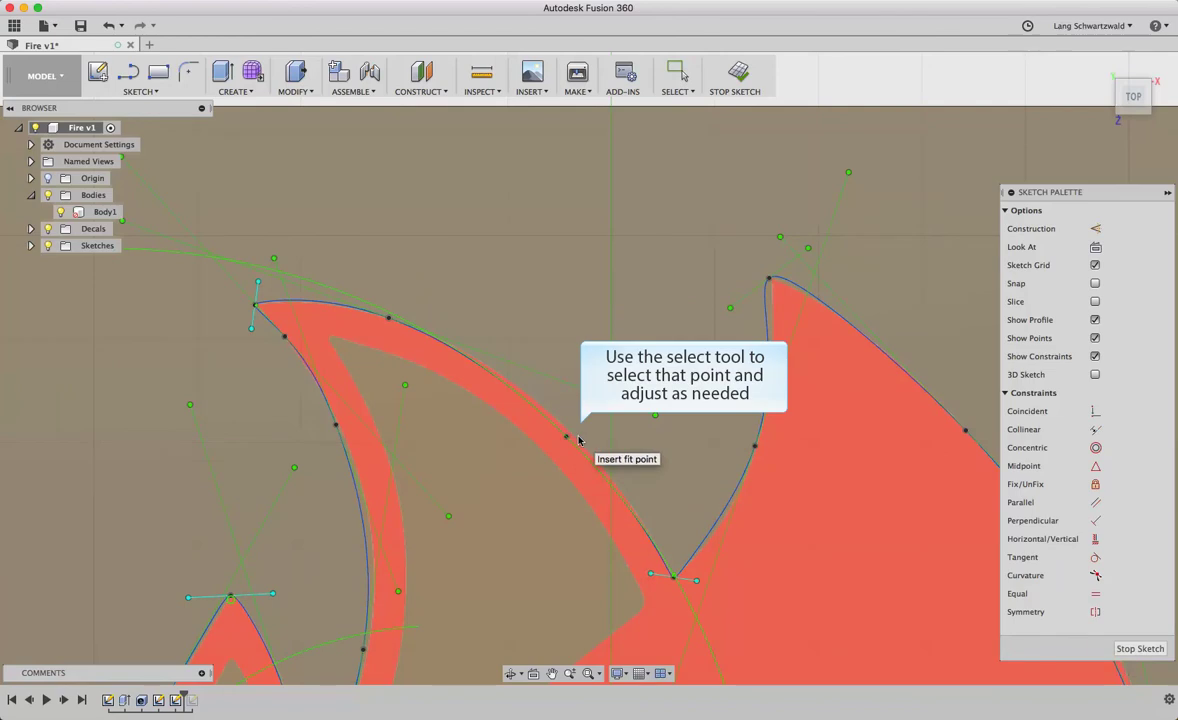
Nudge the new fit point onto the flame edge and shorten the tip's tangent handle to flatten the curve
left_click(674, 80)
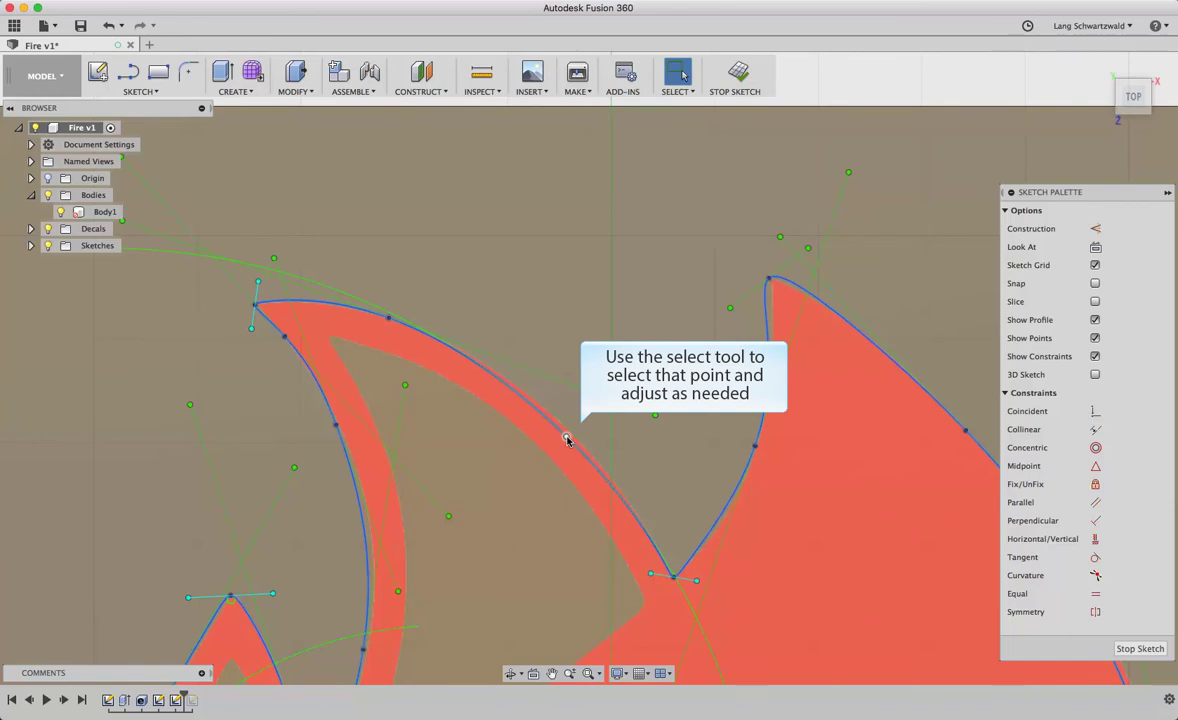
left_click(566, 437)
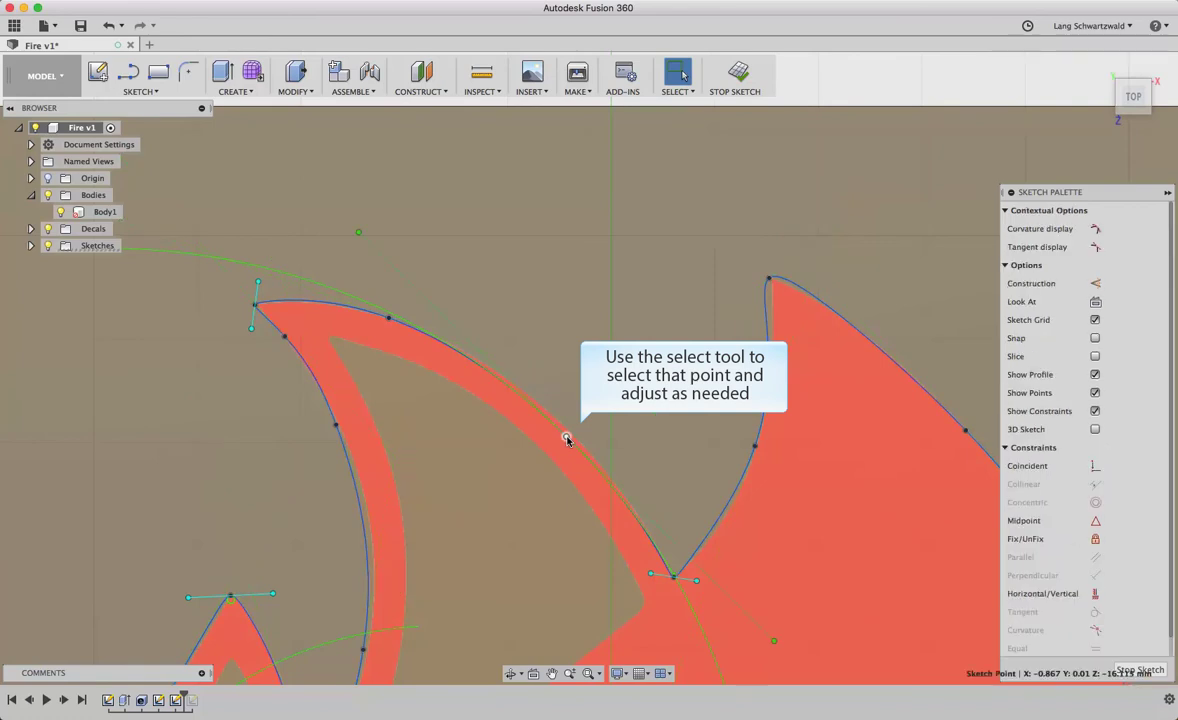
left_click_drag(567, 437, 572, 434)
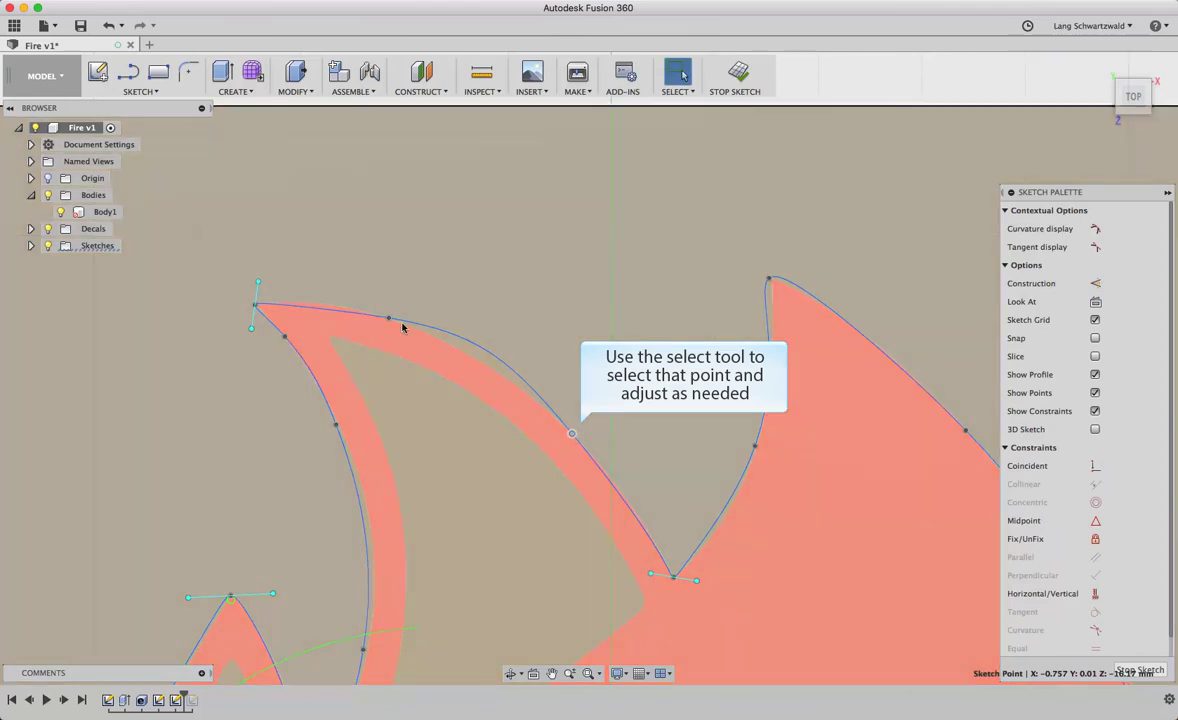
left_click(389, 318)
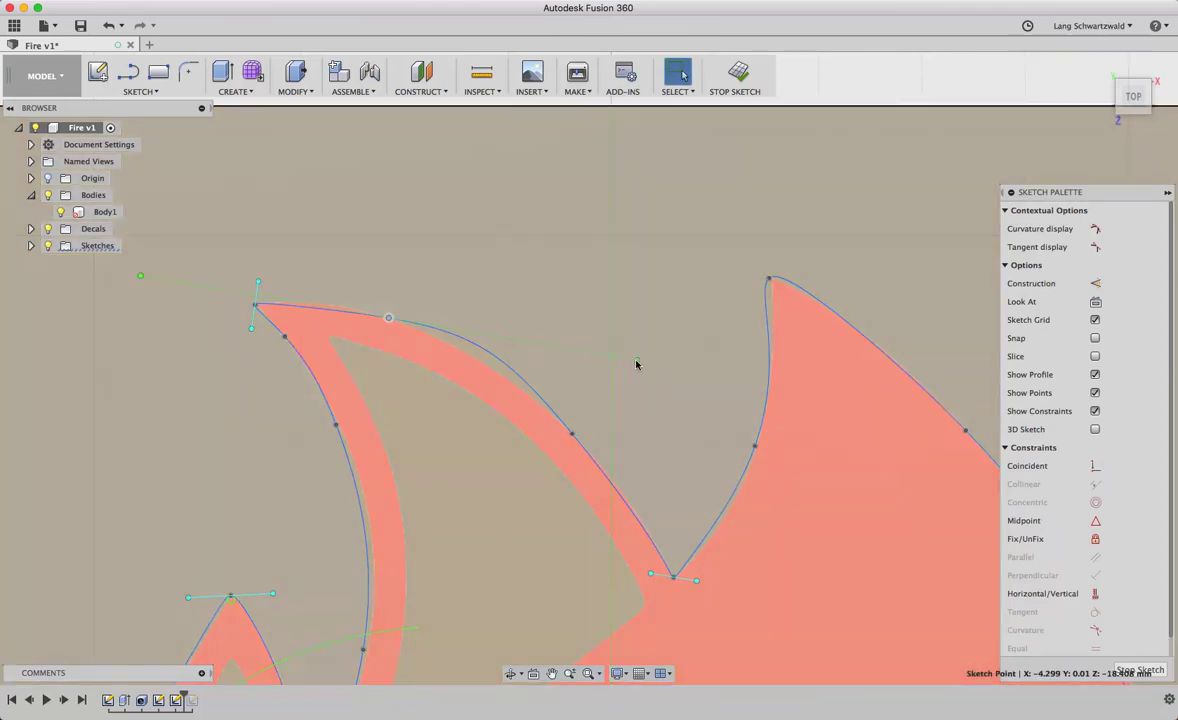
left_click(582, 350)
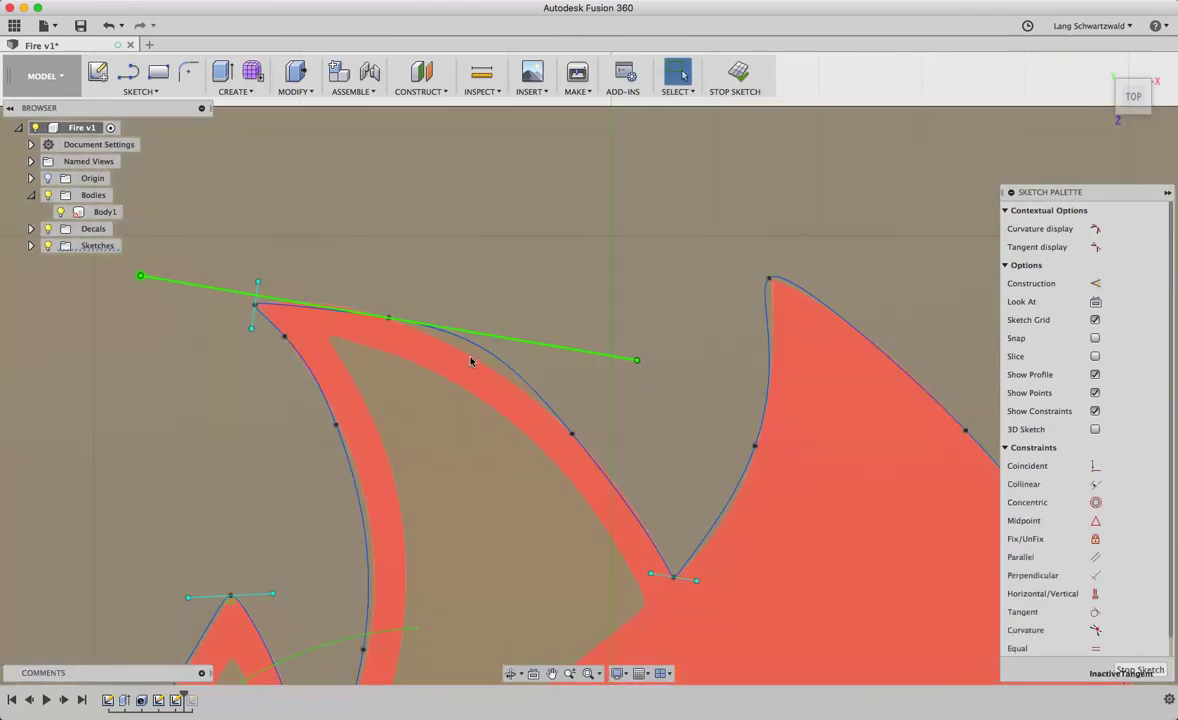
mouse_move(141, 277)
left_mouse_down()
mouse_move(168, 282)
mouse_move(185, 267)
left_mouse_up()
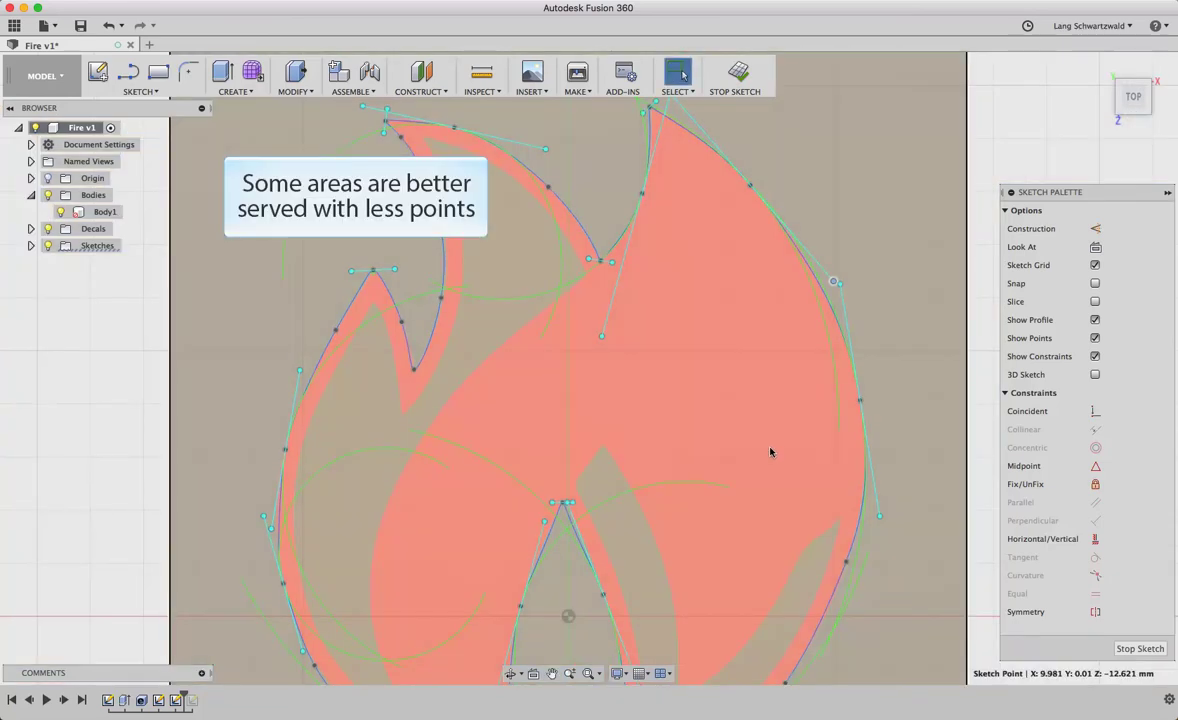
Delete the surplus fit point high on the outer flame's right curve, then zoom out
scroll(771, 460, "down", 5)
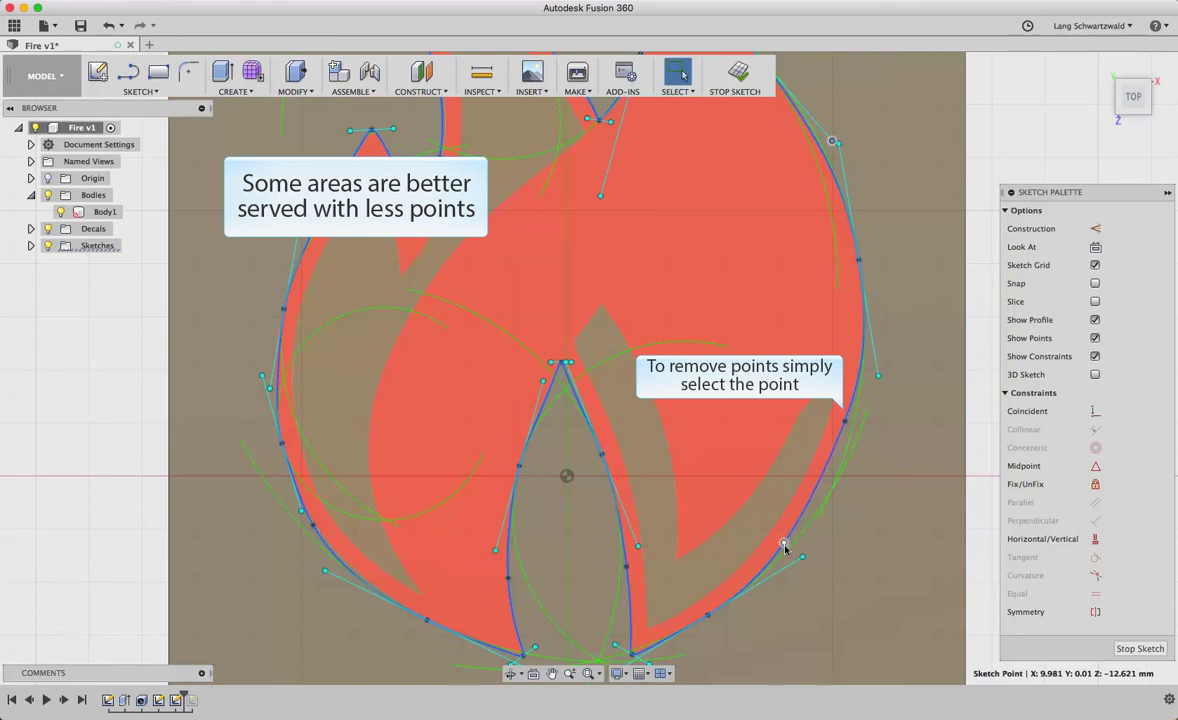
left_click(785, 546)
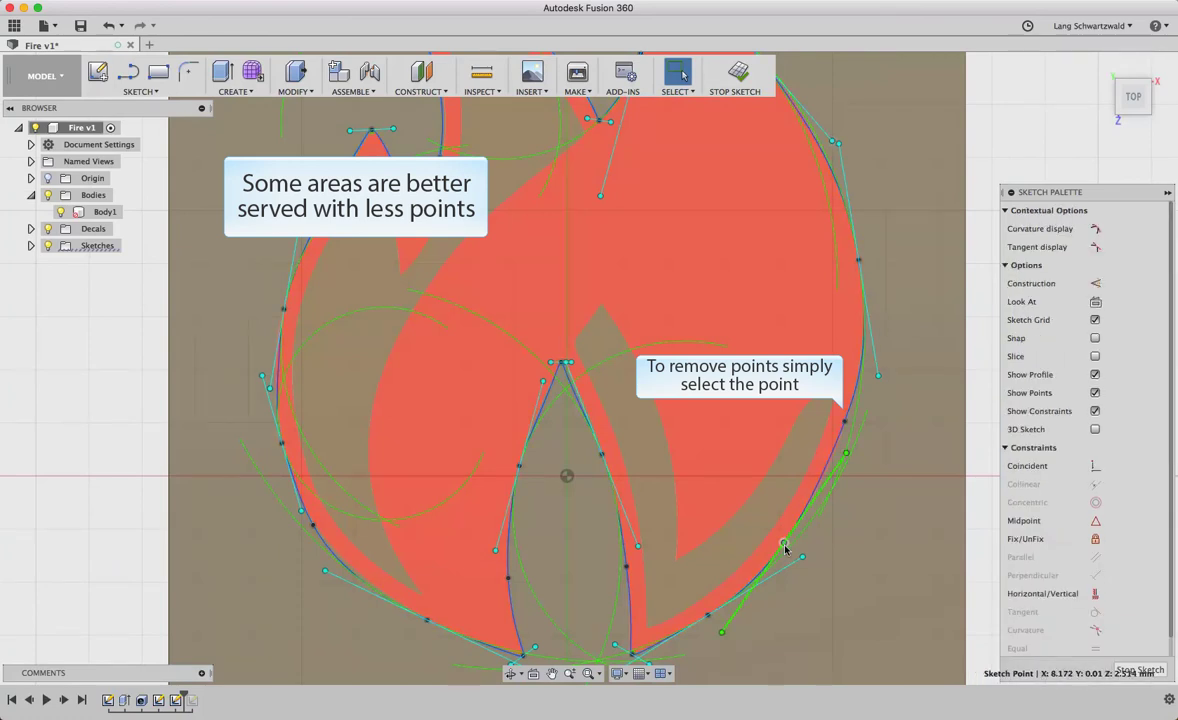
left_click(845, 422)
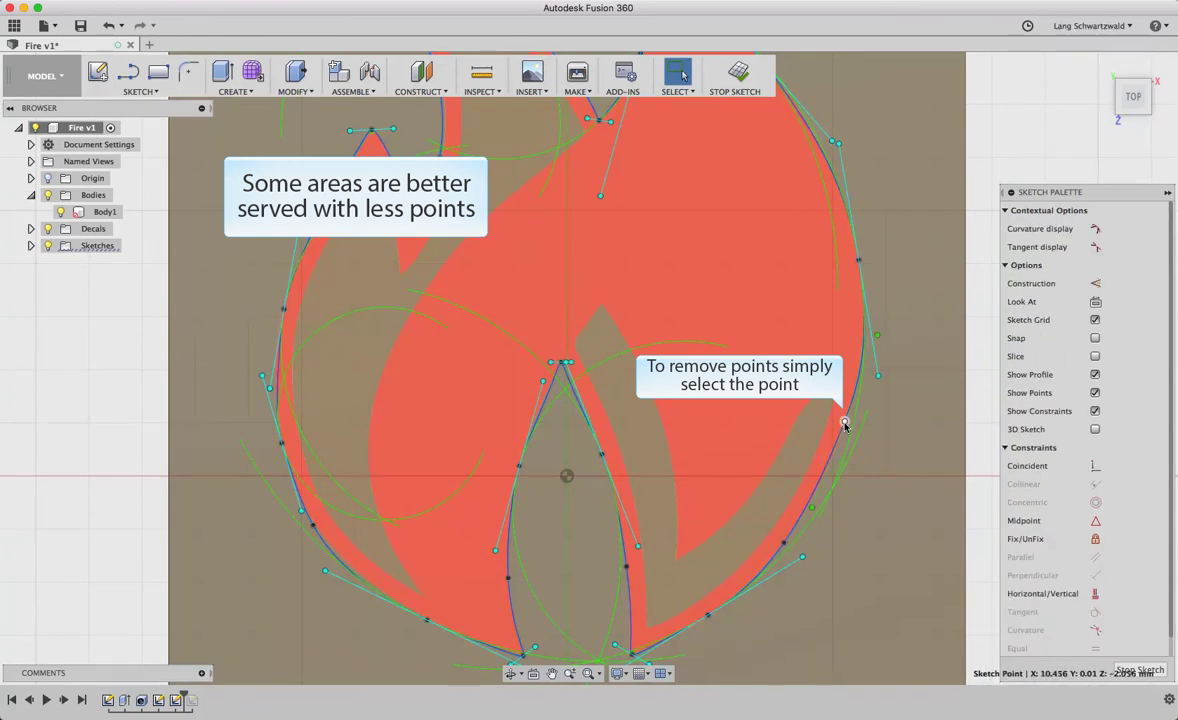
key("Delete")
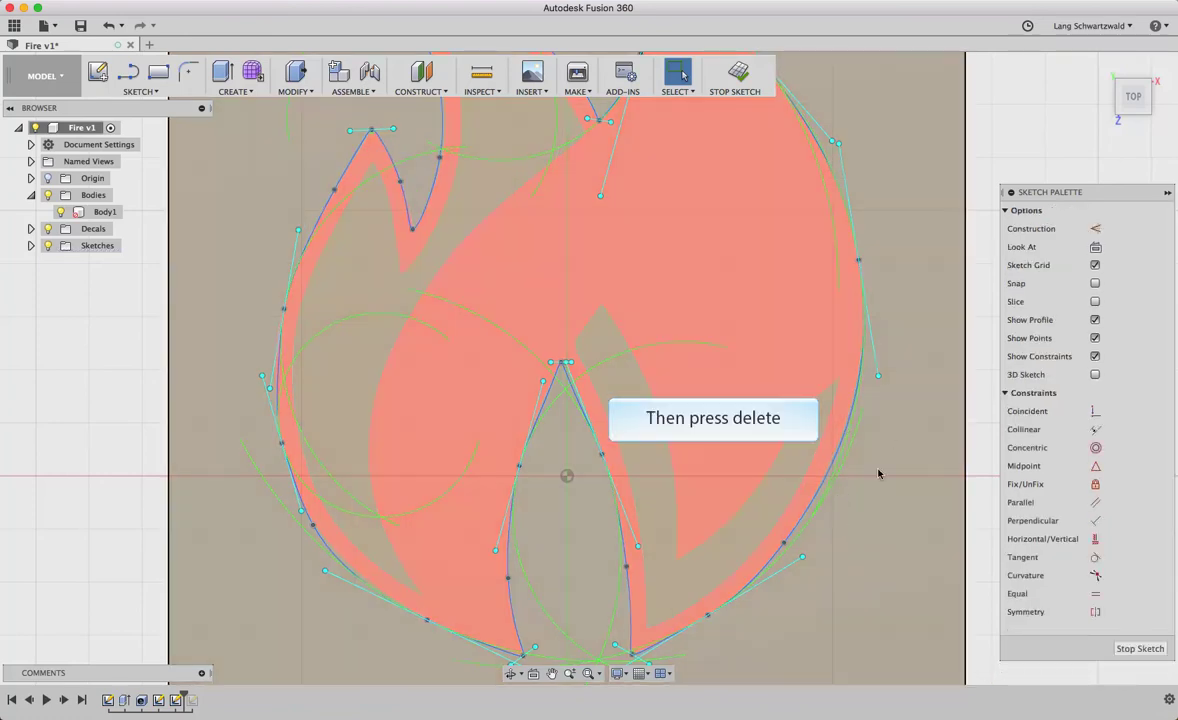
scroll(794, 544, "down", 5)
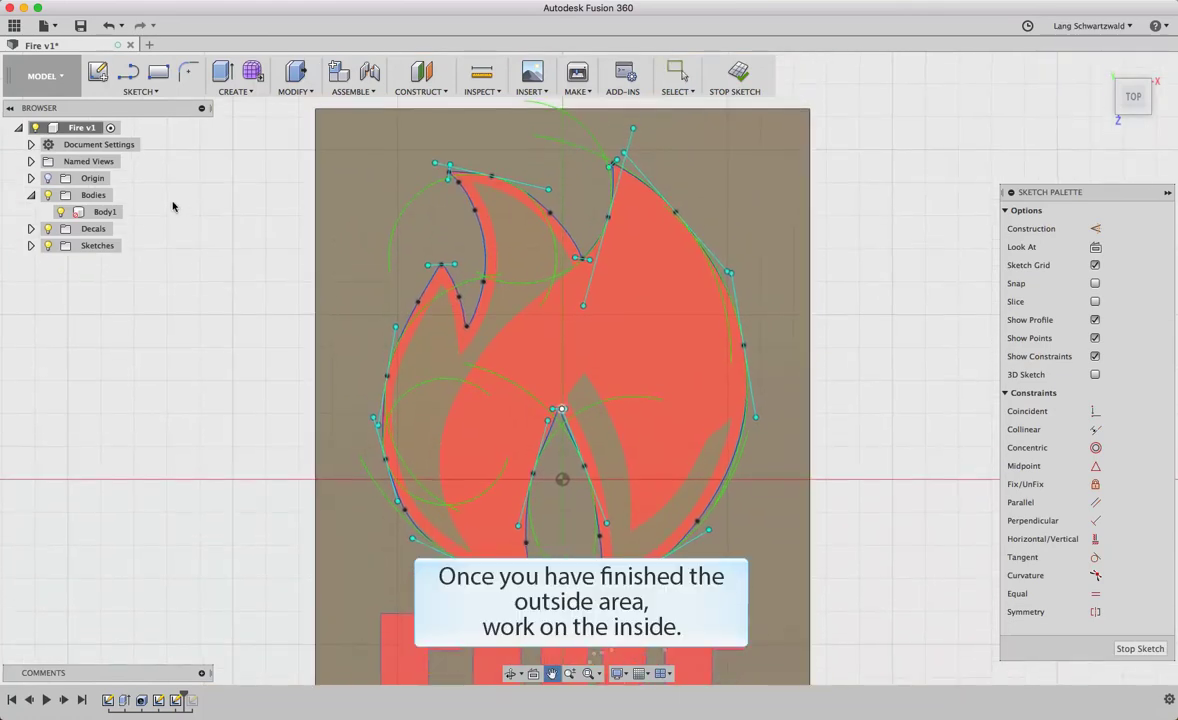
Switch to the Spline tool to trace the inner flame paths
key("Escape")
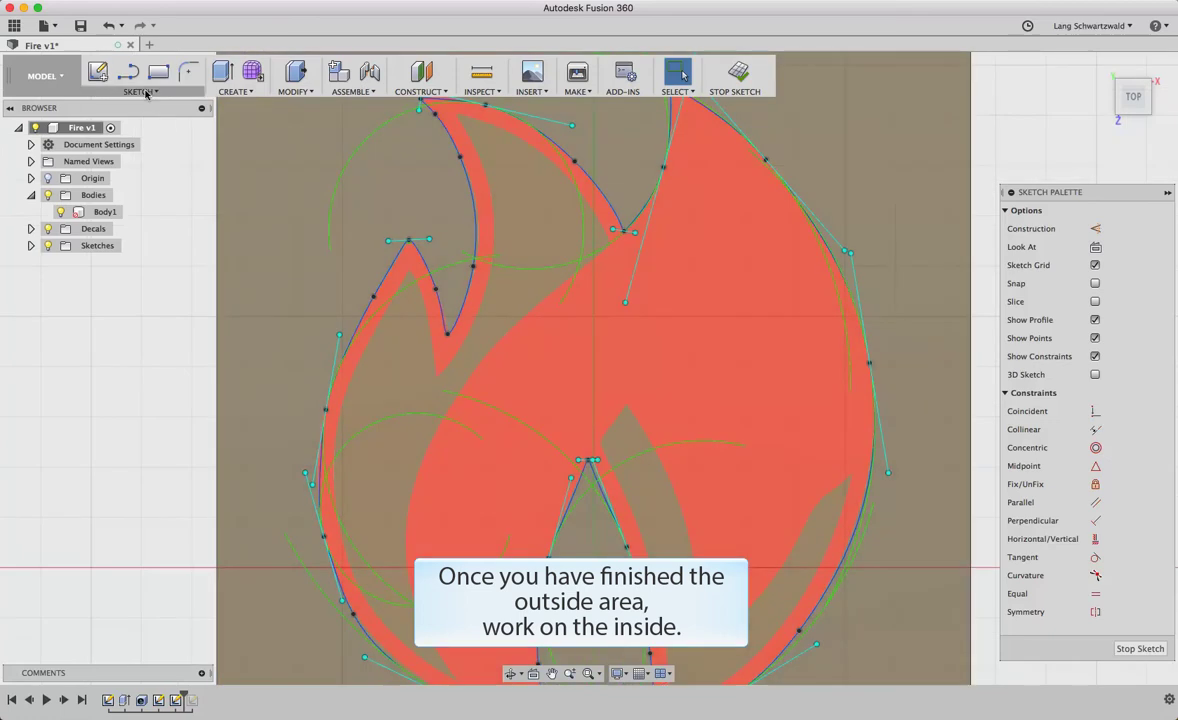
left_click(146, 92)
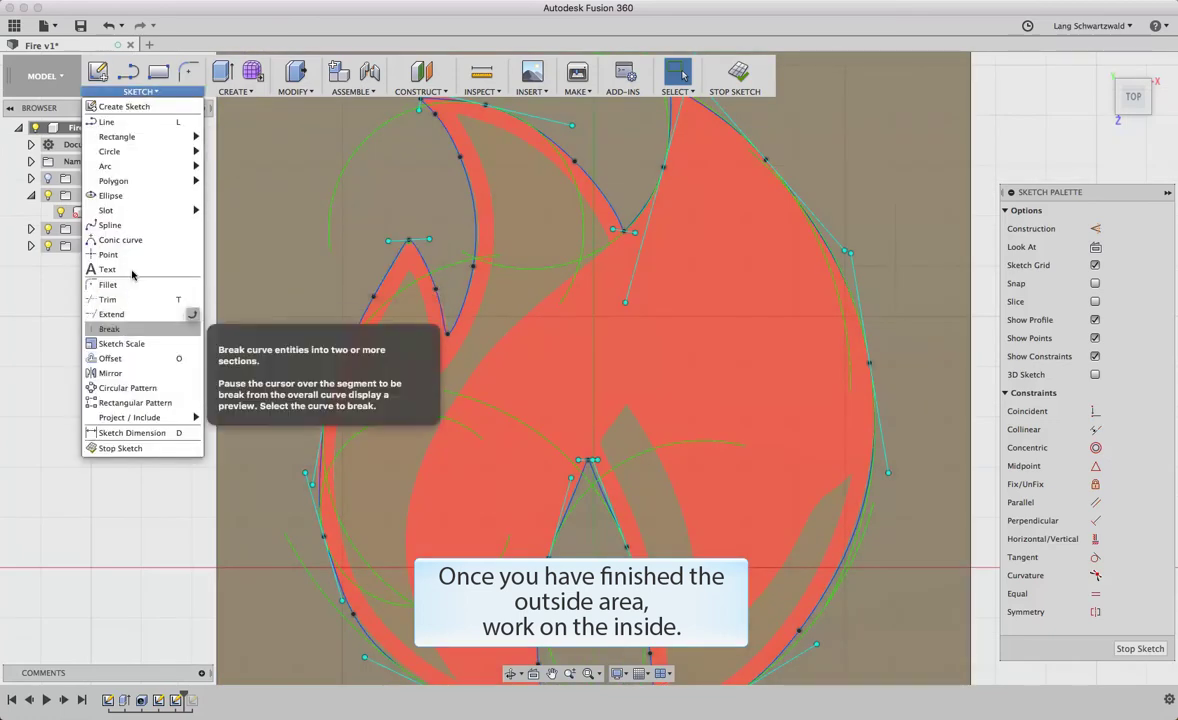
left_click(170, 224)
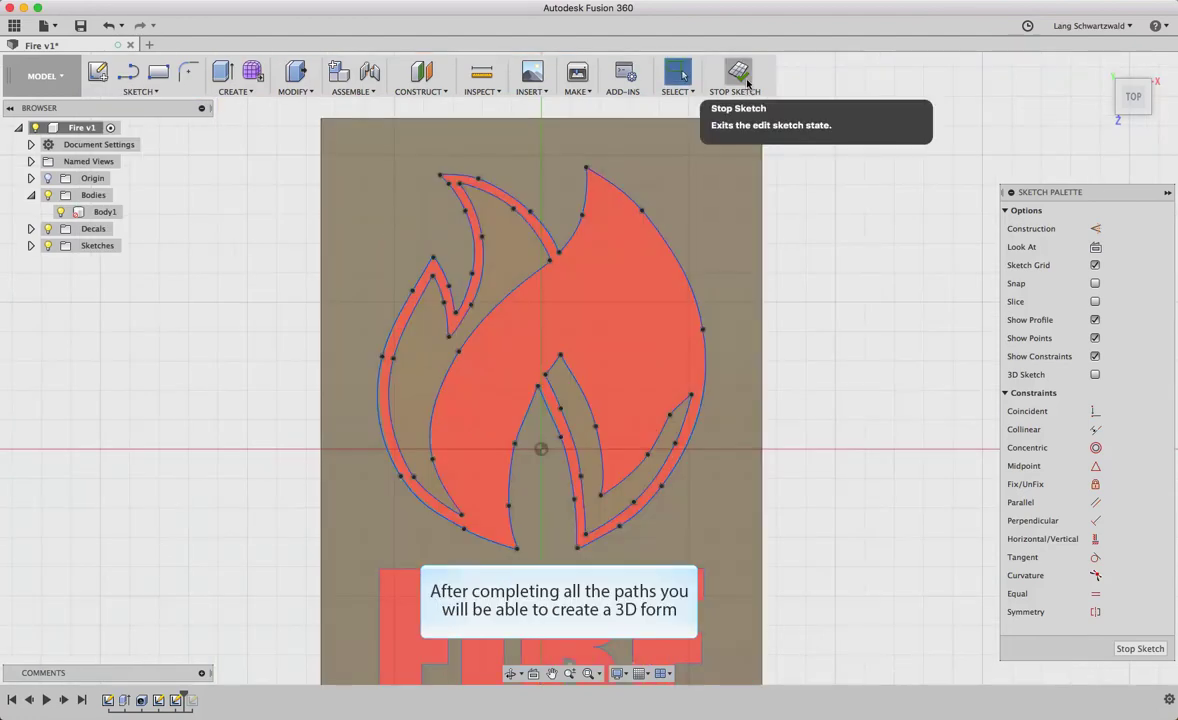
Stop the flame sketch and open the CREATE feature list
left_click(748, 80)
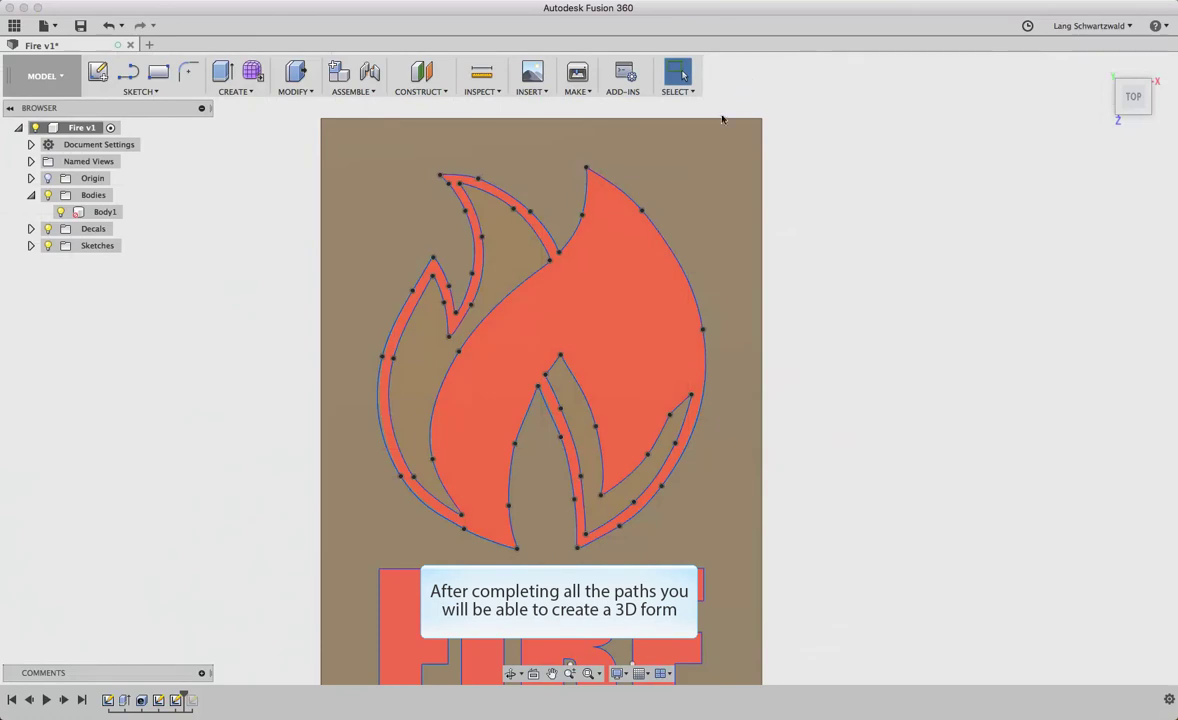
left_click(238, 91)
left_click(243, 91)
left_click(245, 93)
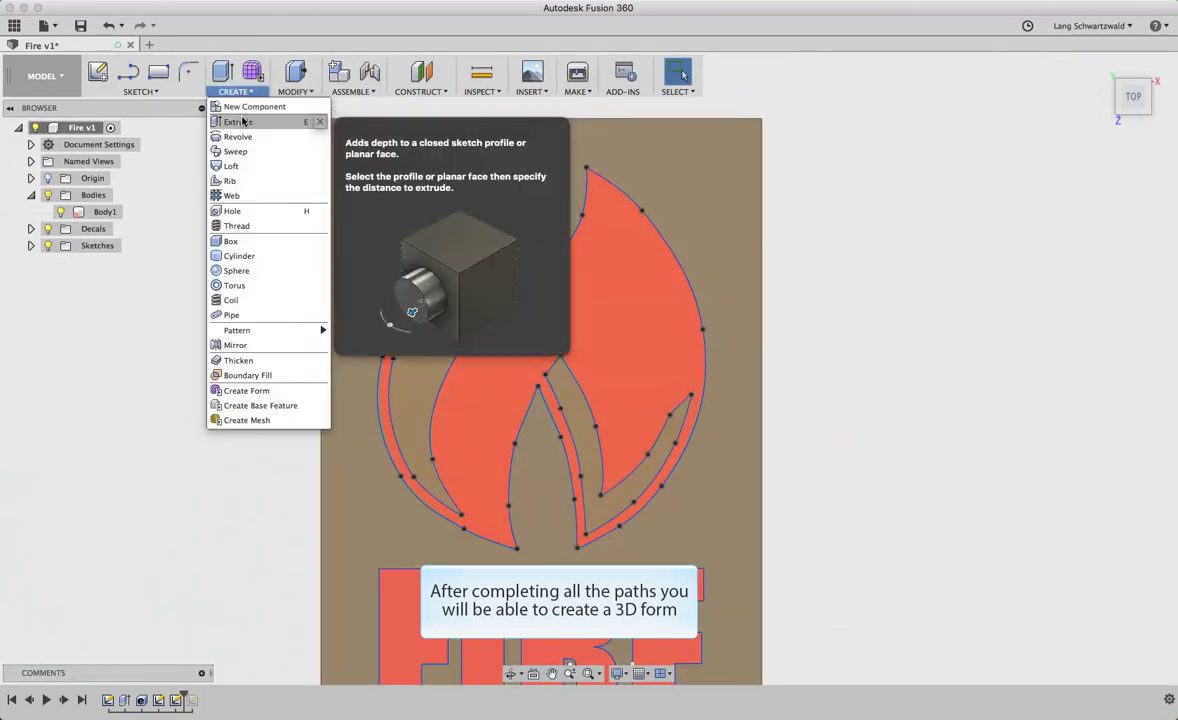
Start an Extrude with the flame outline as its single profile and pull it upward
left_click(240, 121)
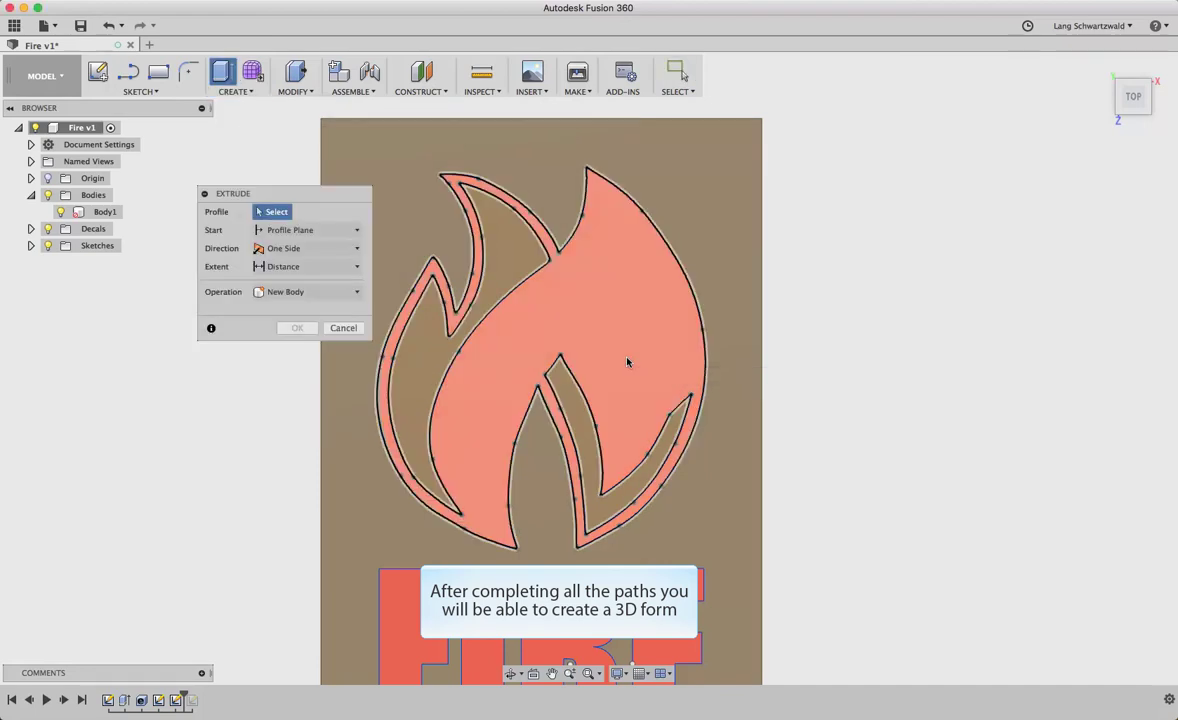
left_click(628, 362)
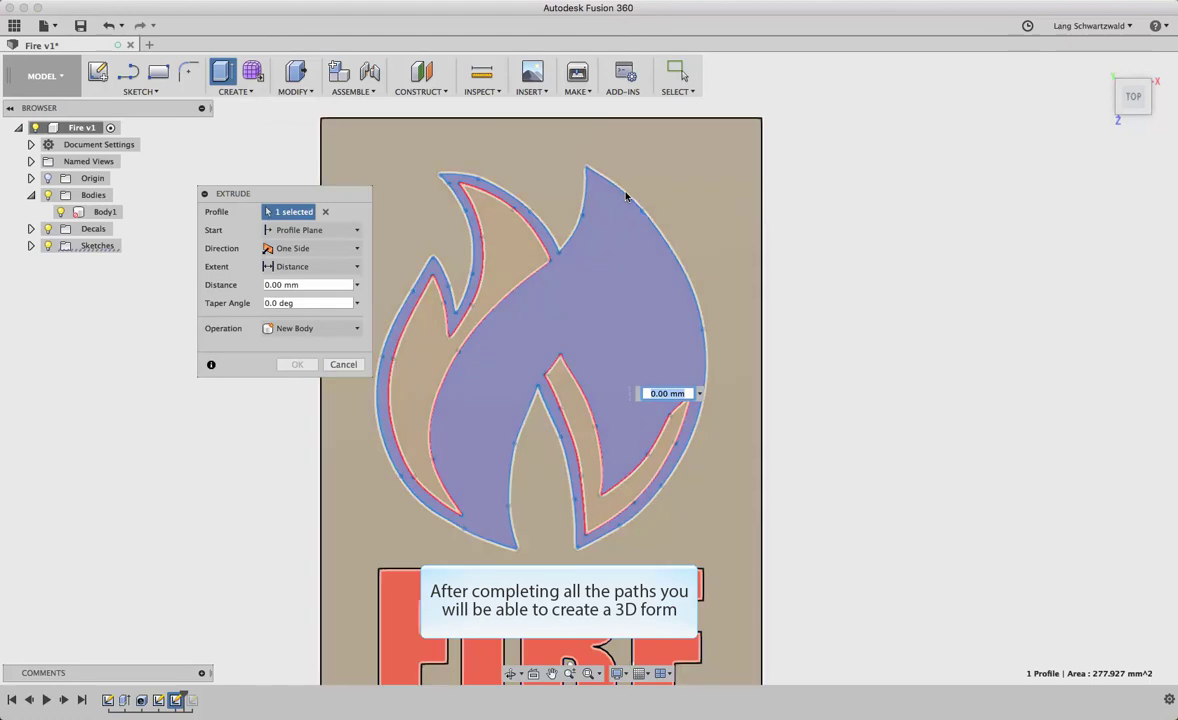
left_click(1105, 68)
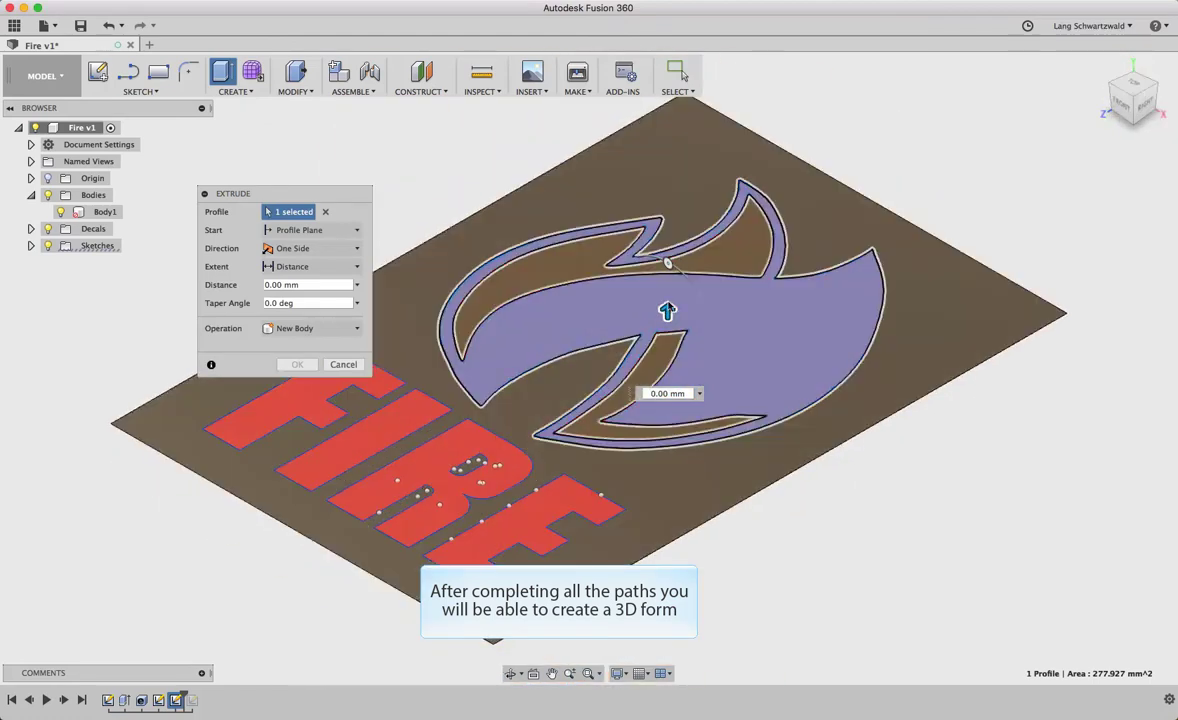
left_click_drag(667, 289, 667, 292)
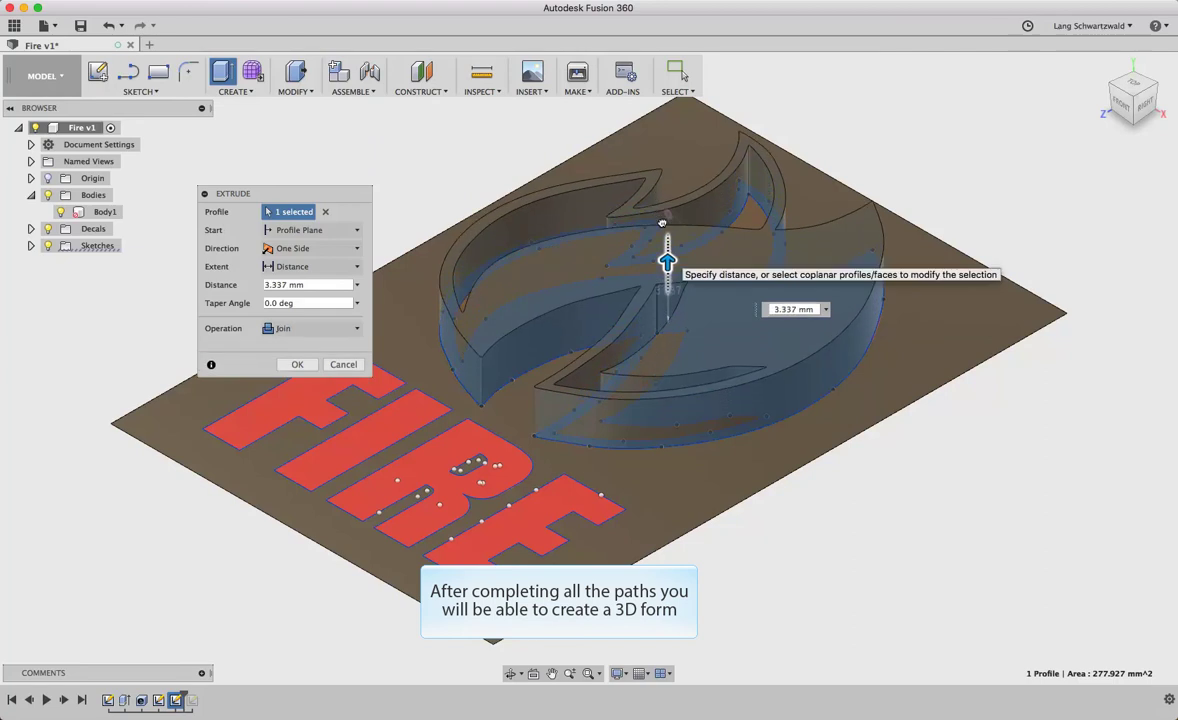